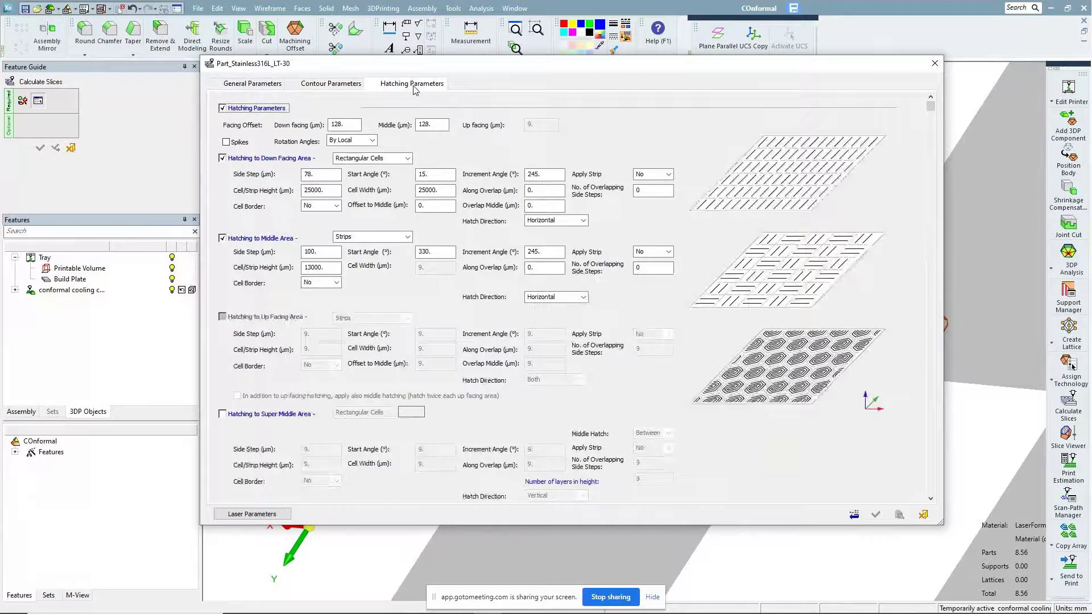
Review the down-facing offsets of the final contour (C1) and the pre-final contour (C2)
click(320, 85)
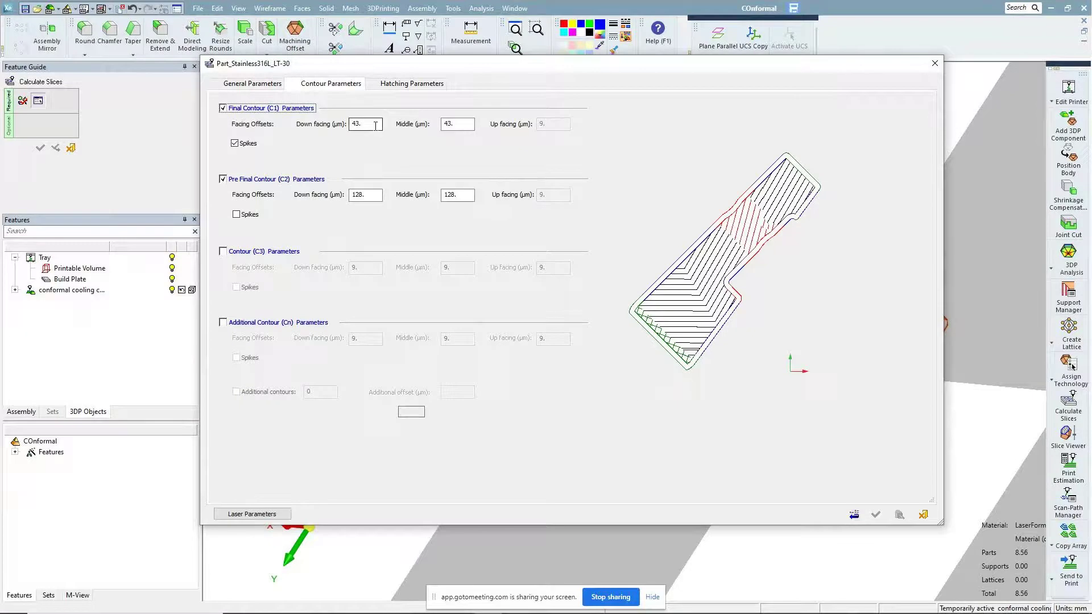
click(358, 124)
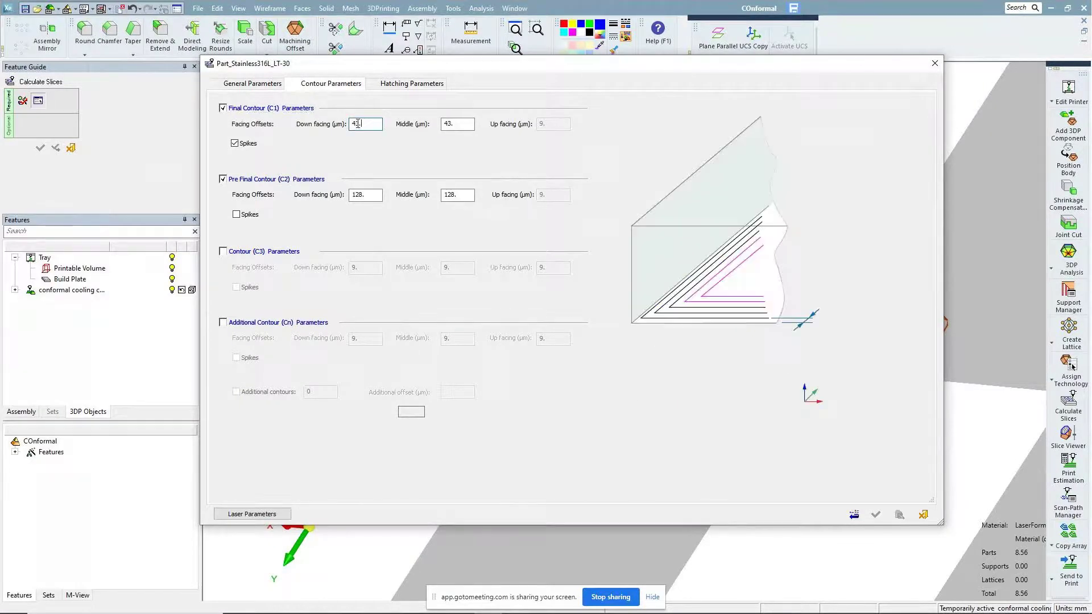
click(352, 195)
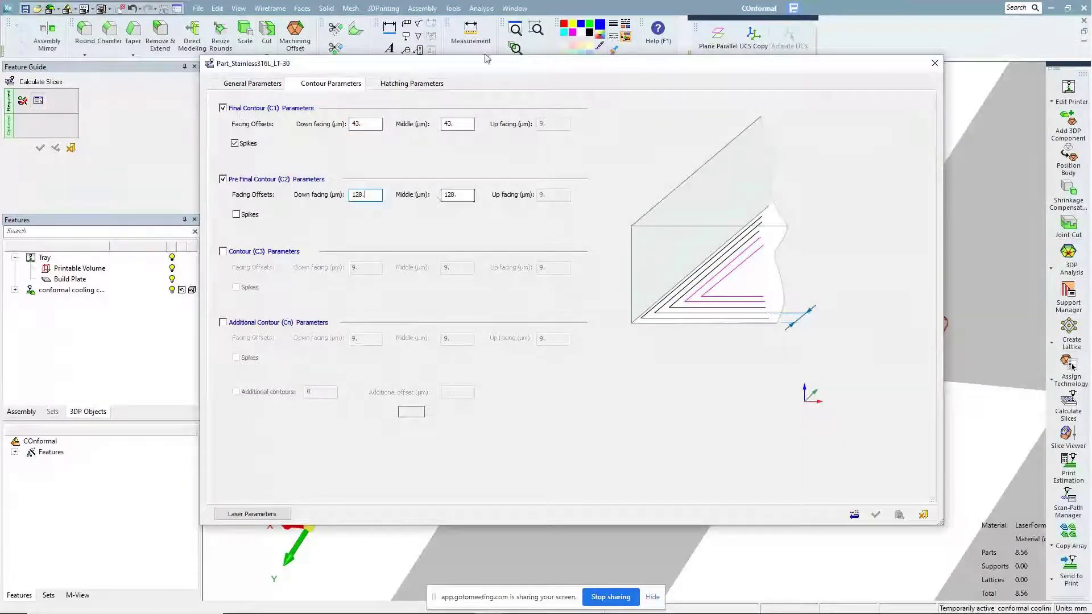
Inspect the side step, start angle and increment angle of the down-facing area in the hatching parameters
click(407, 89)
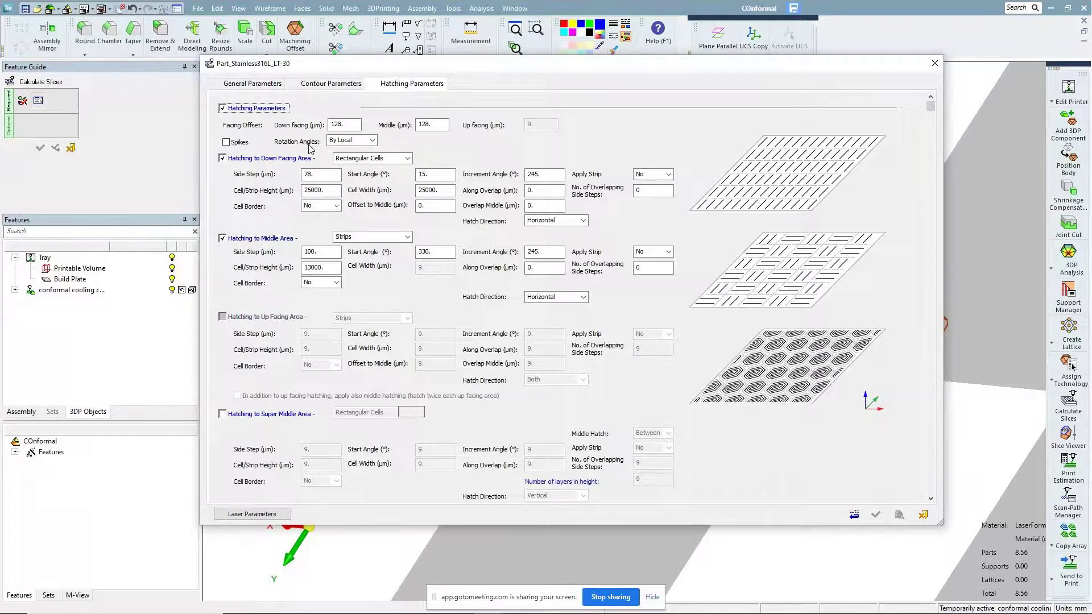
click(430, 174)
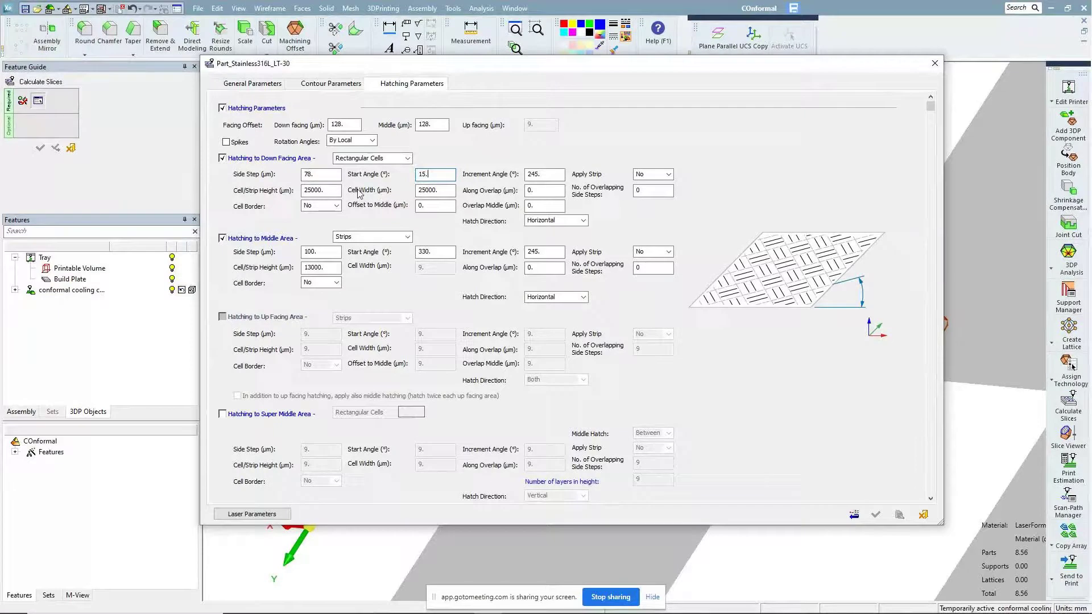
key(shift+Tab)
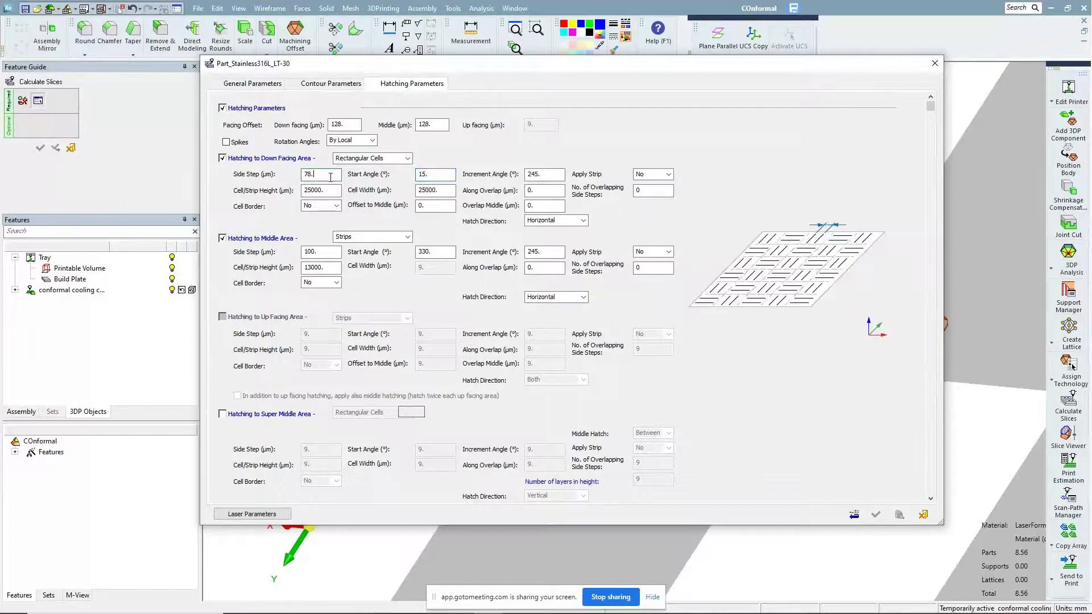
click(435, 175)
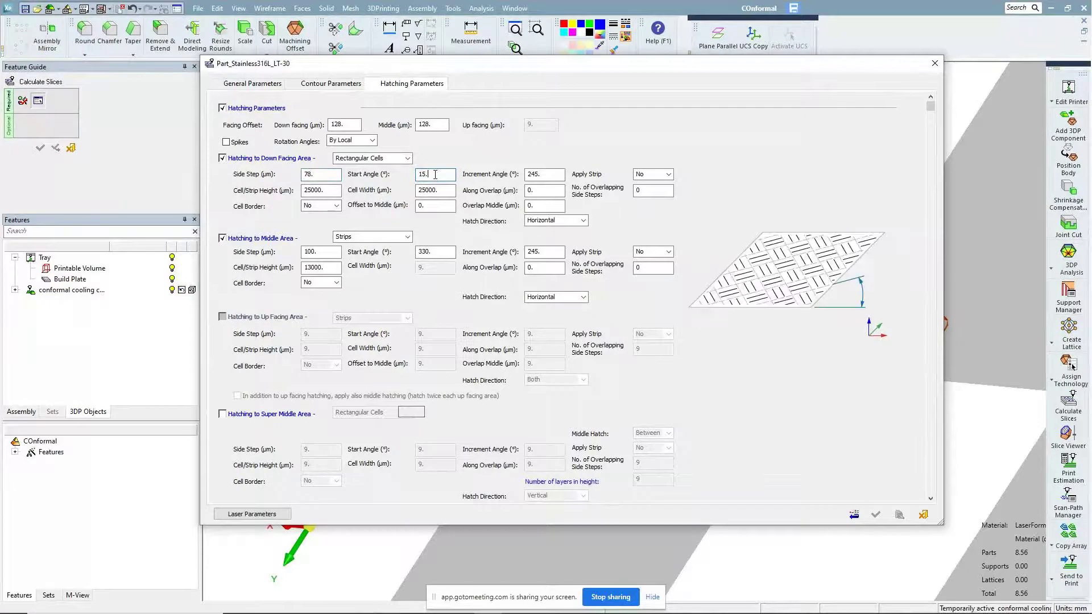
click(553, 174)
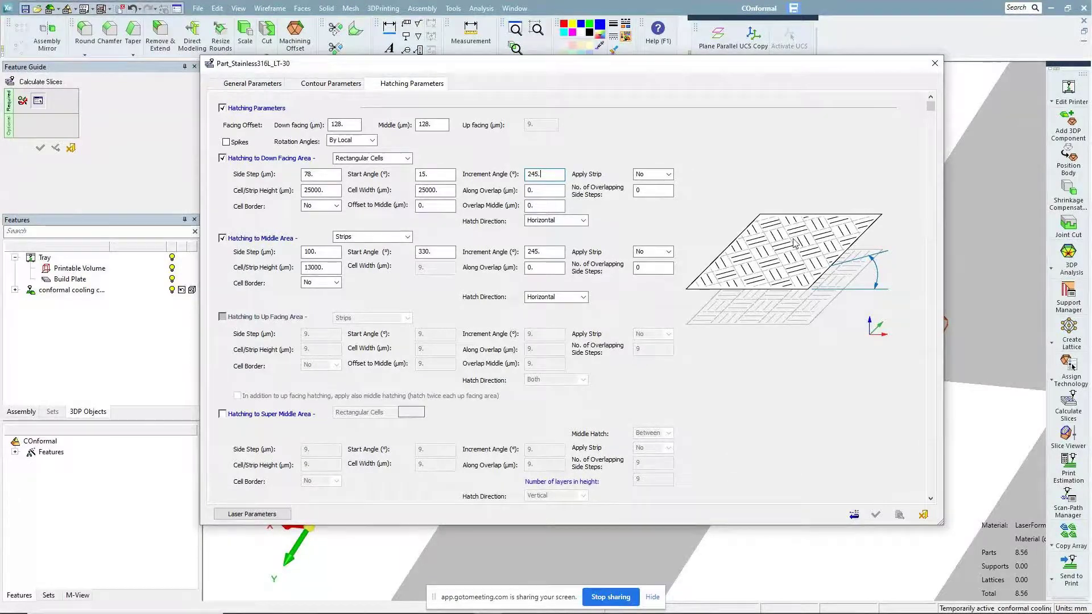
Compare the Strips, Rectangular Cells and Hexagonal Cells patterns for down-facing hatching, returning the selection to Rectangular Cells
click(408, 159)
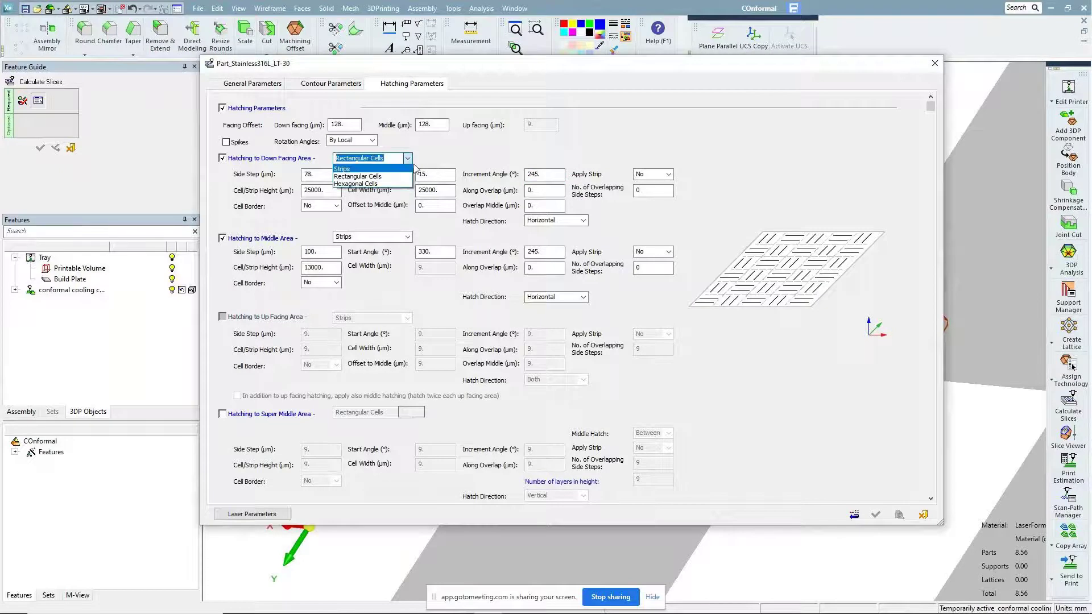
click(396, 170)
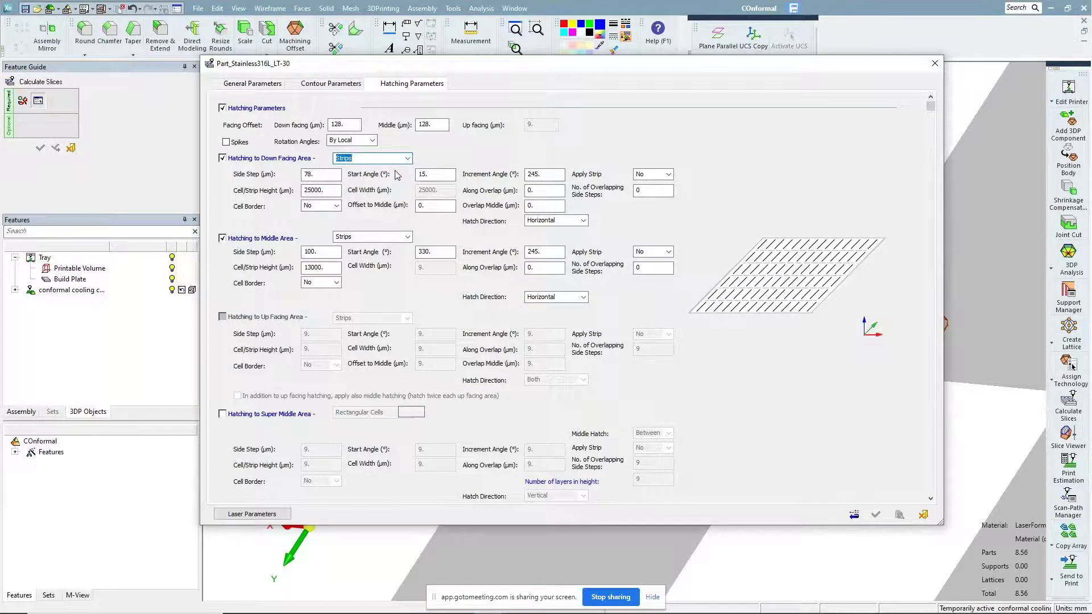
click(407, 158)
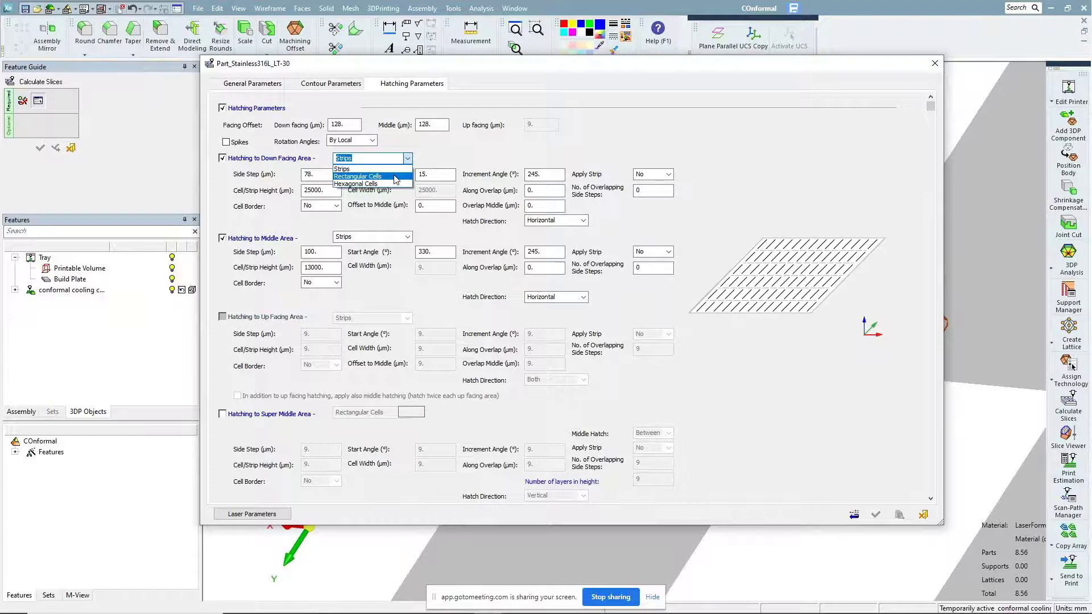
click(396, 177)
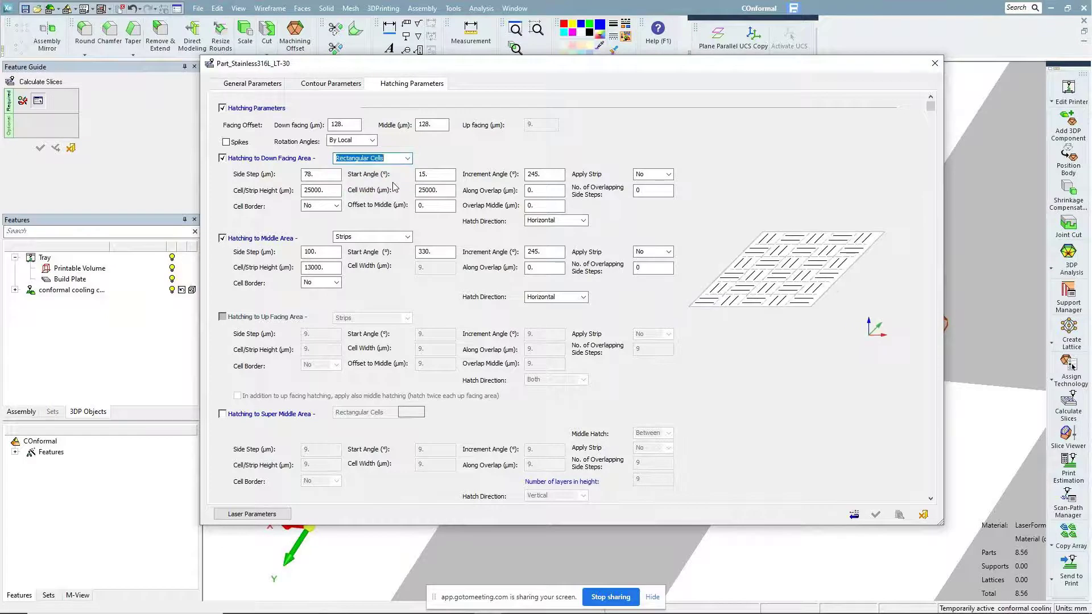
key(Down)
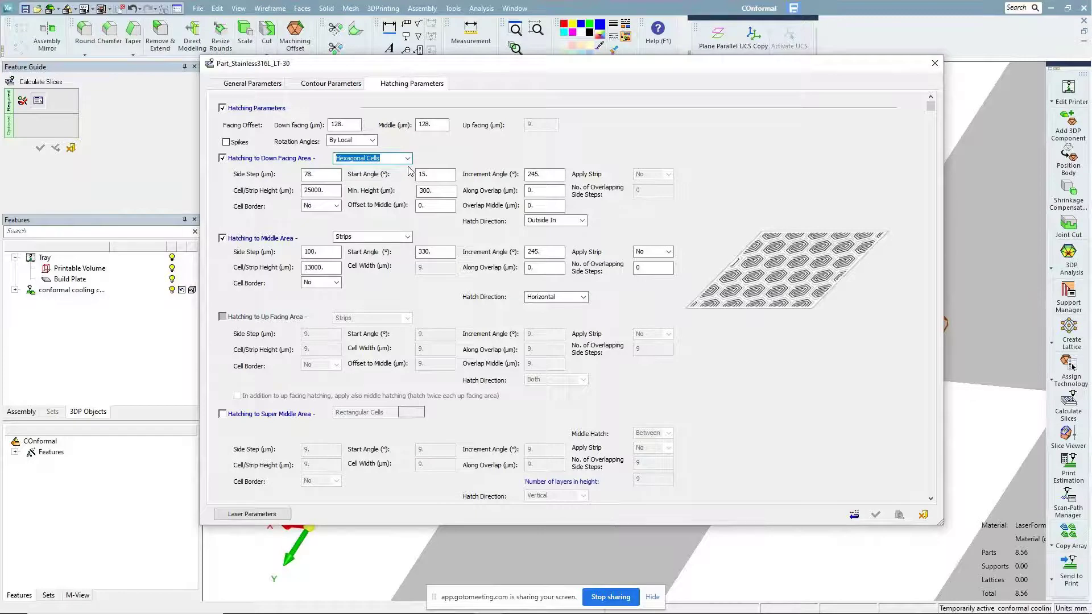
click(407, 159)
click(399, 170)
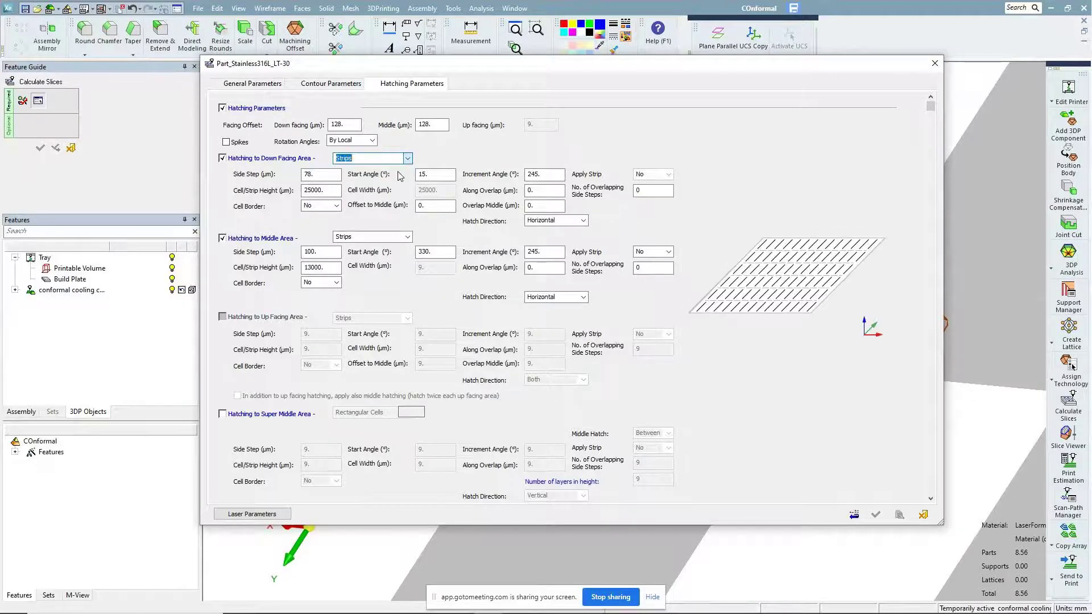
click(407, 158)
click(398, 176)
click(407, 158)
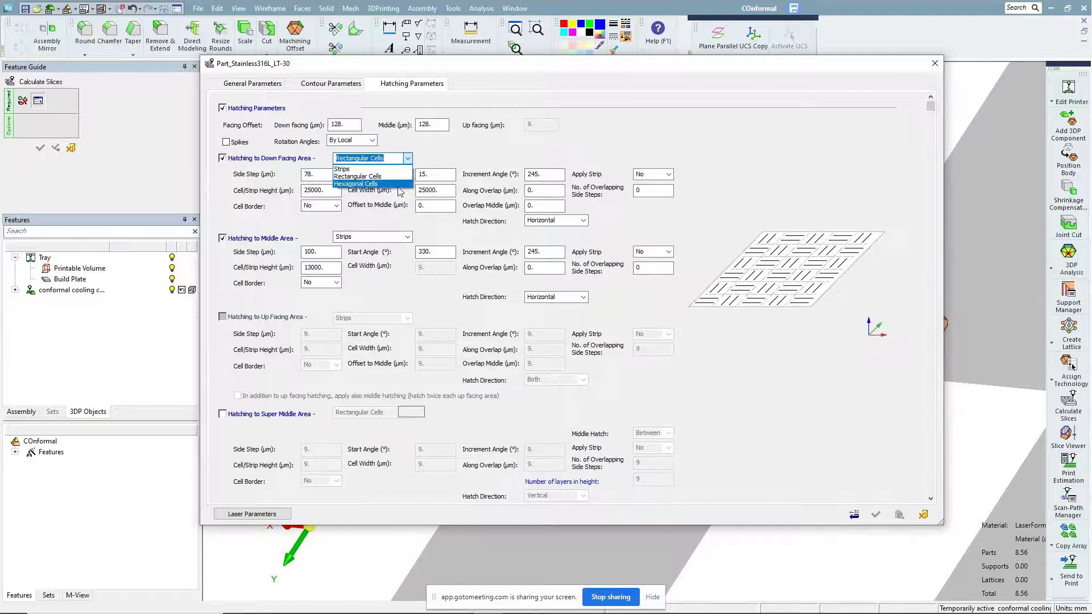
click(398, 185)
click(407, 158)
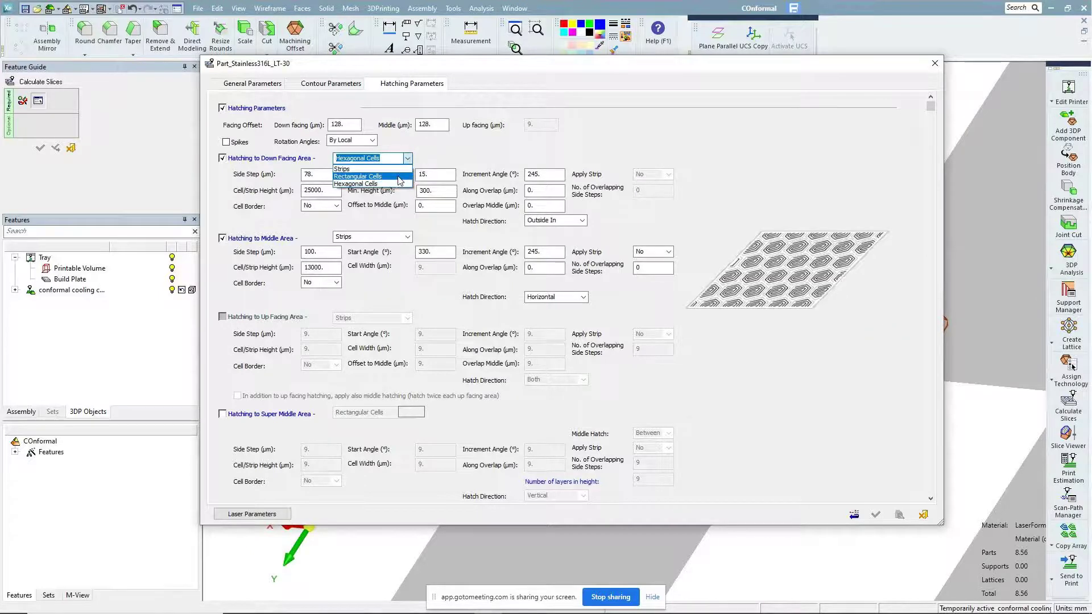
click(398, 176)
click(408, 160)
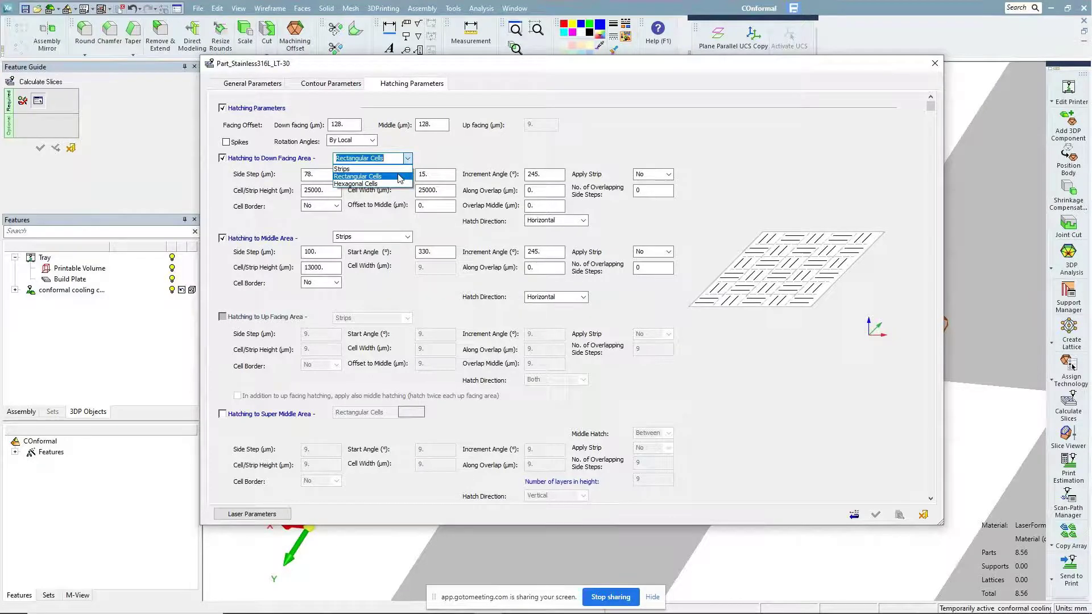
click(400, 177)
click(409, 158)
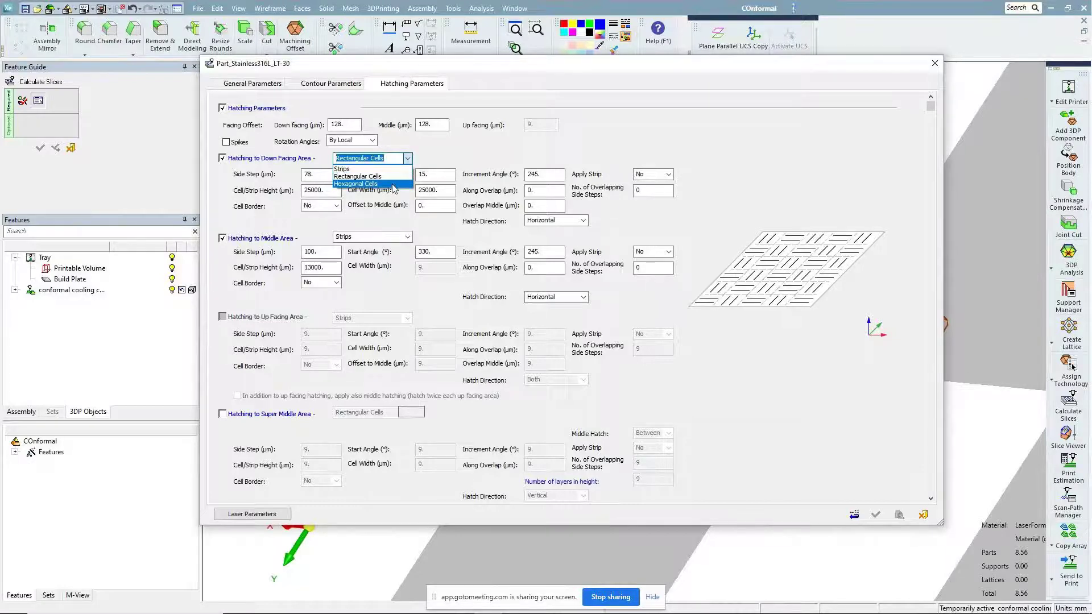
click(461, 153)
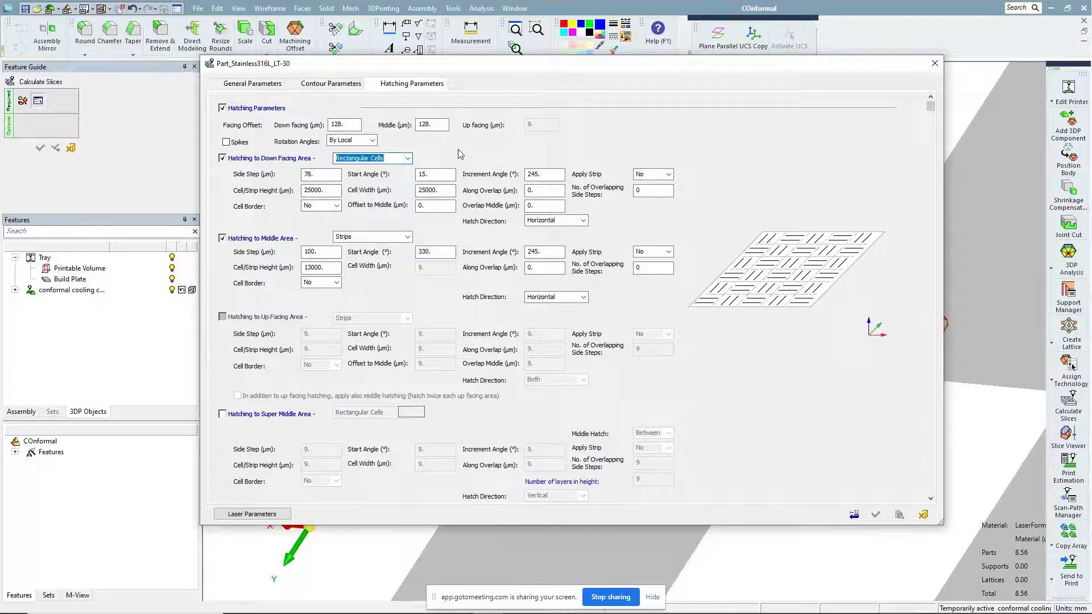
Turn off hatching to the down-facing area and leave hatching to the middle area enabled
click(324, 176)
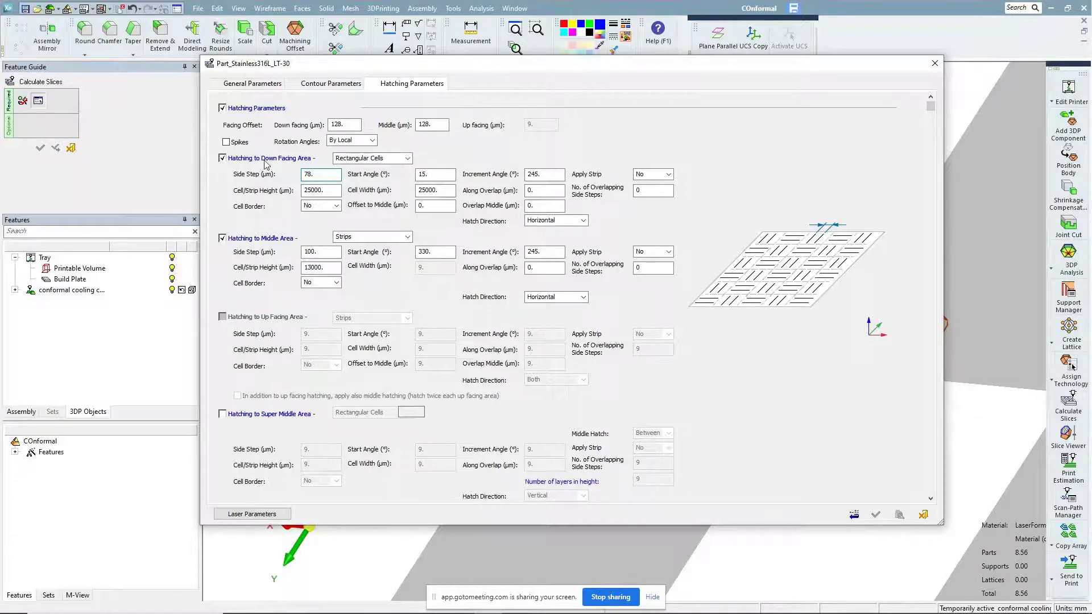
click(302, 160)
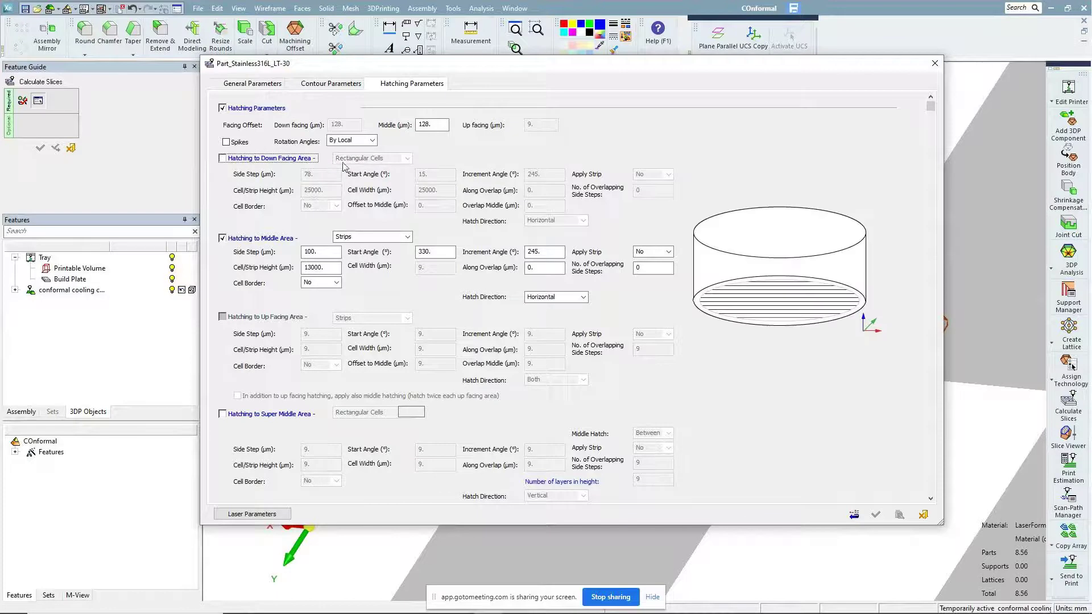
click(275, 239)
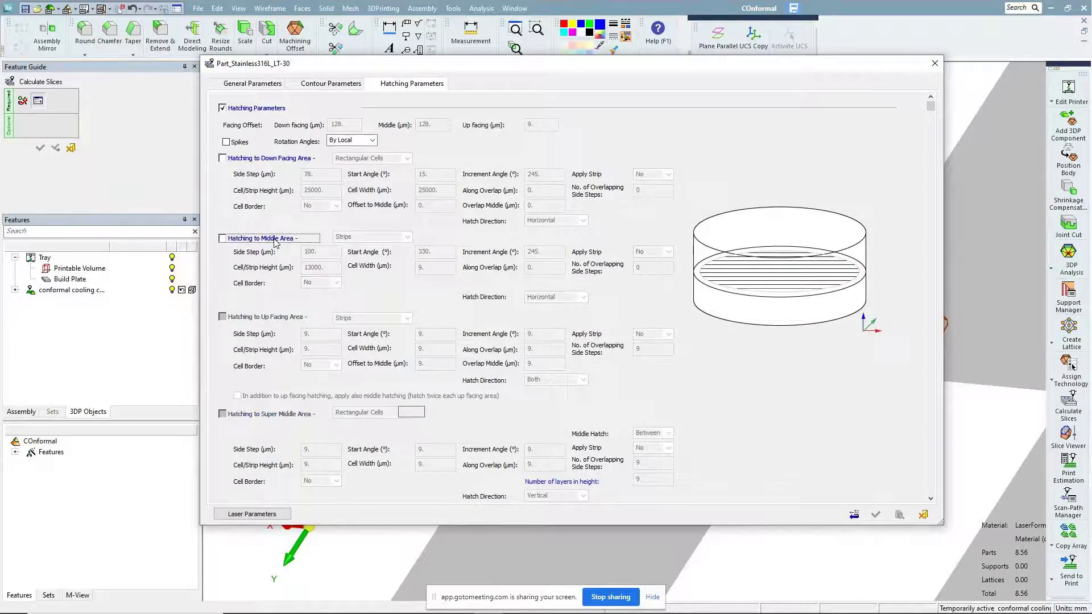
click(284, 239)
Review the middle area's side step, start angle, increment angle and hatch pattern options, keeping Strips selected
click(332, 253)
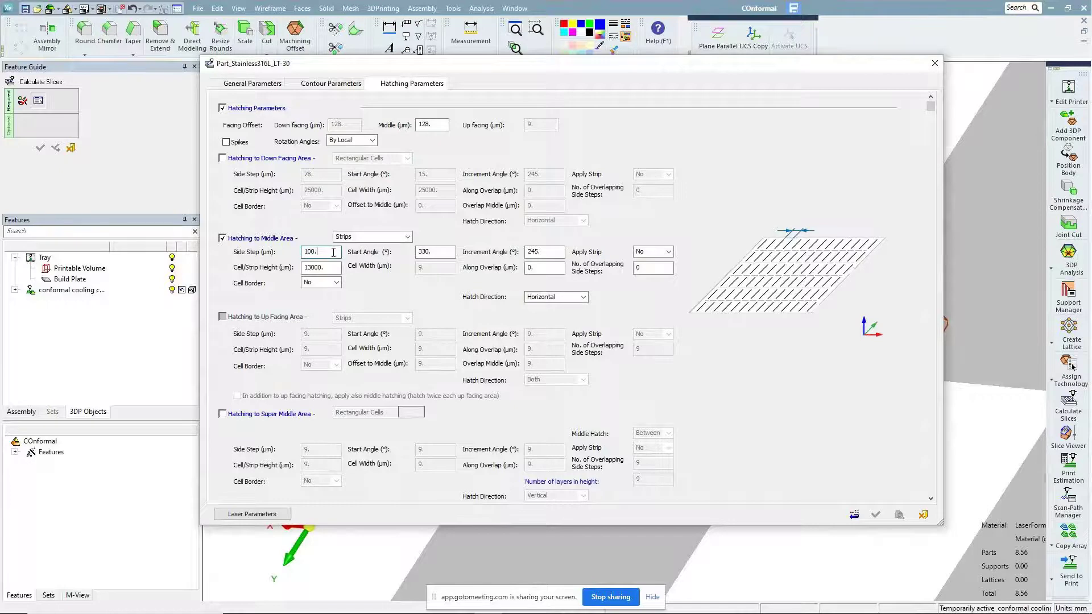
click(447, 253)
click(558, 251)
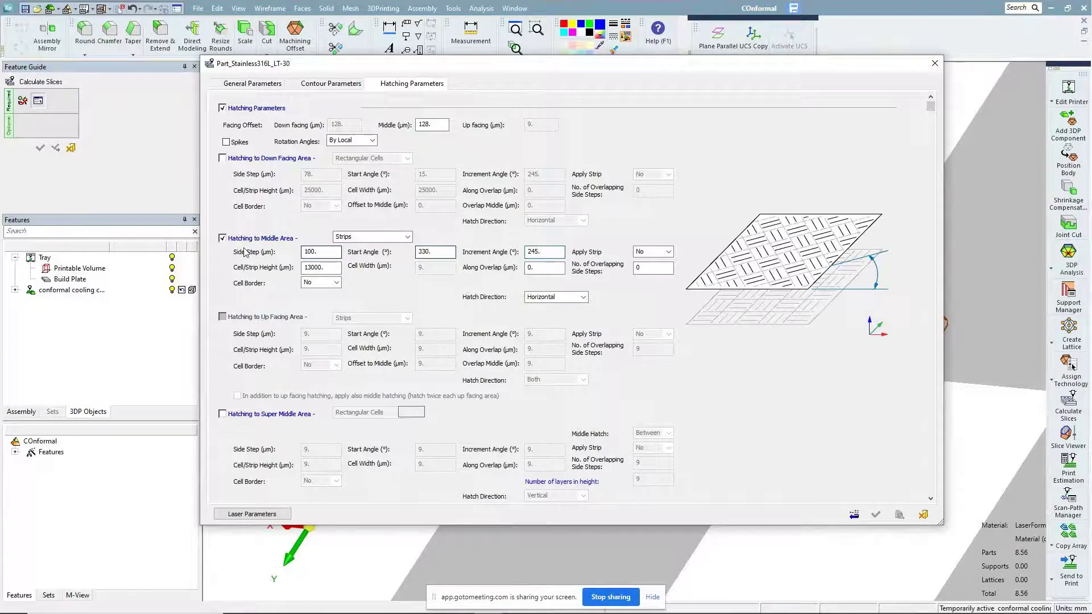
click(408, 237)
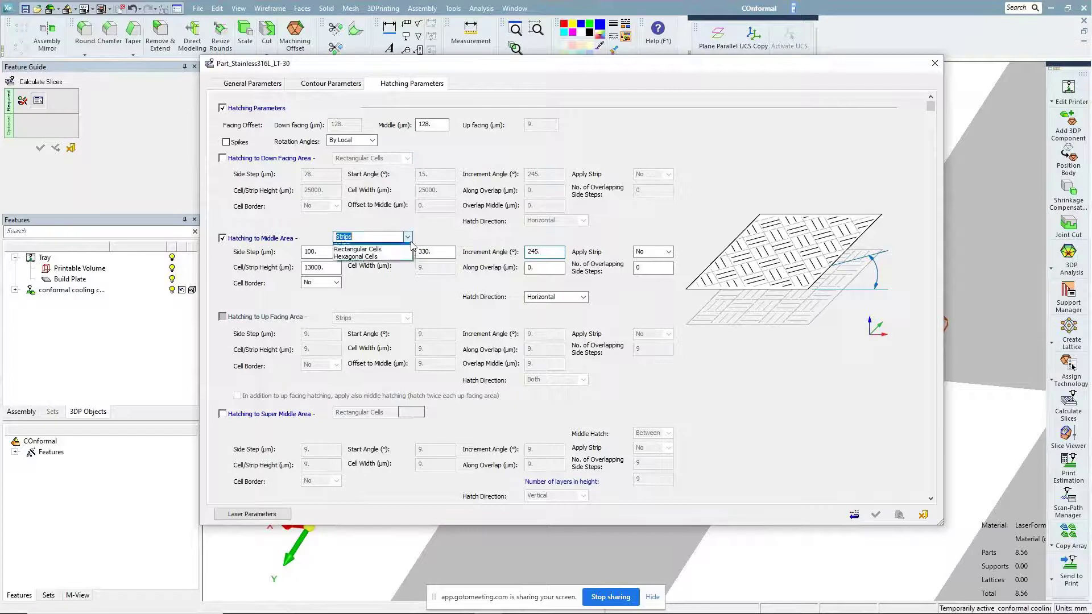
click(398, 247)
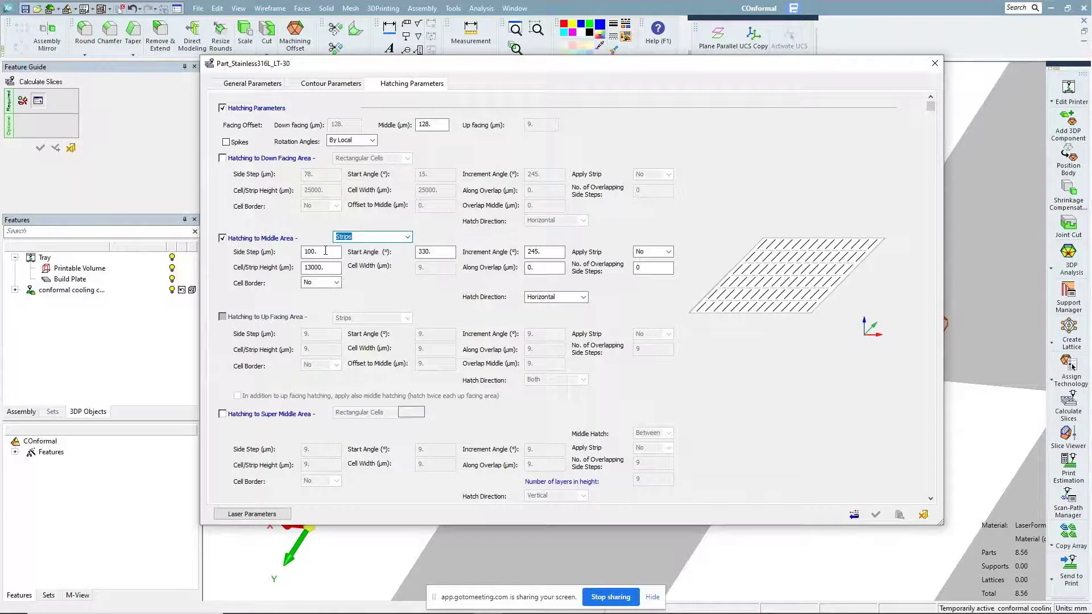
Examine the middle area's side step and compare it with the Process Parameter slide, switching to the presentation and back
click(325, 251)
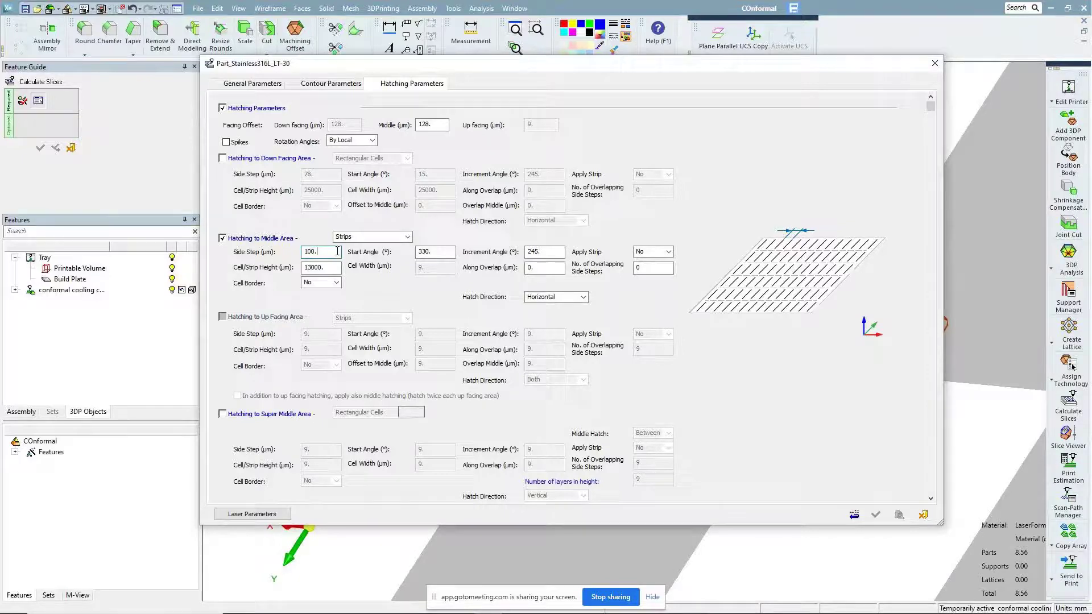
double_click(321, 253)
click(322, 253)
key(BackSpace)
key(Return)
key(alt+Tab)
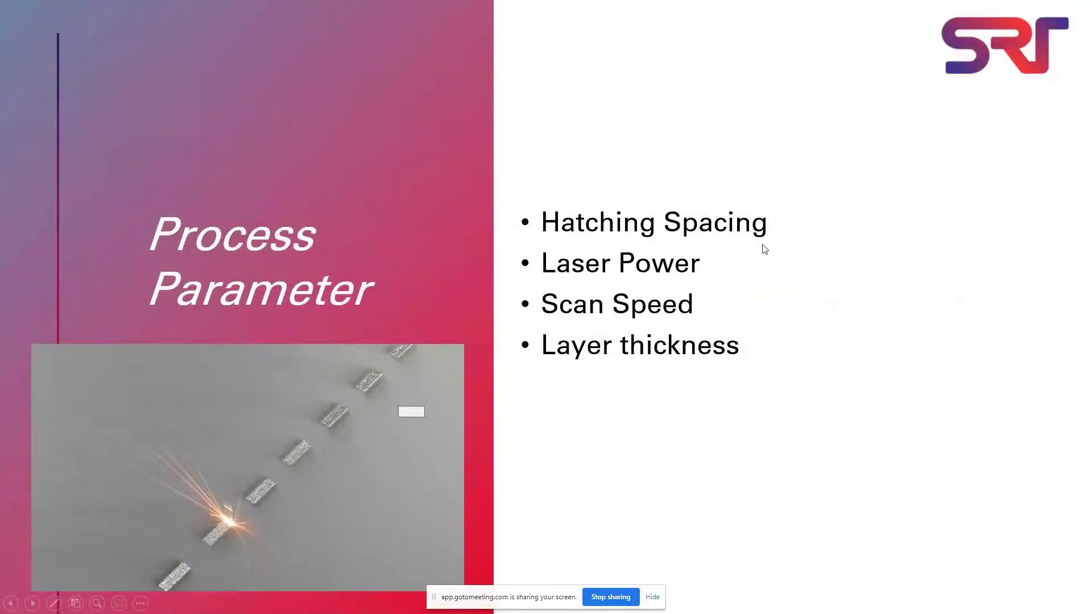
key(alt+Tab)
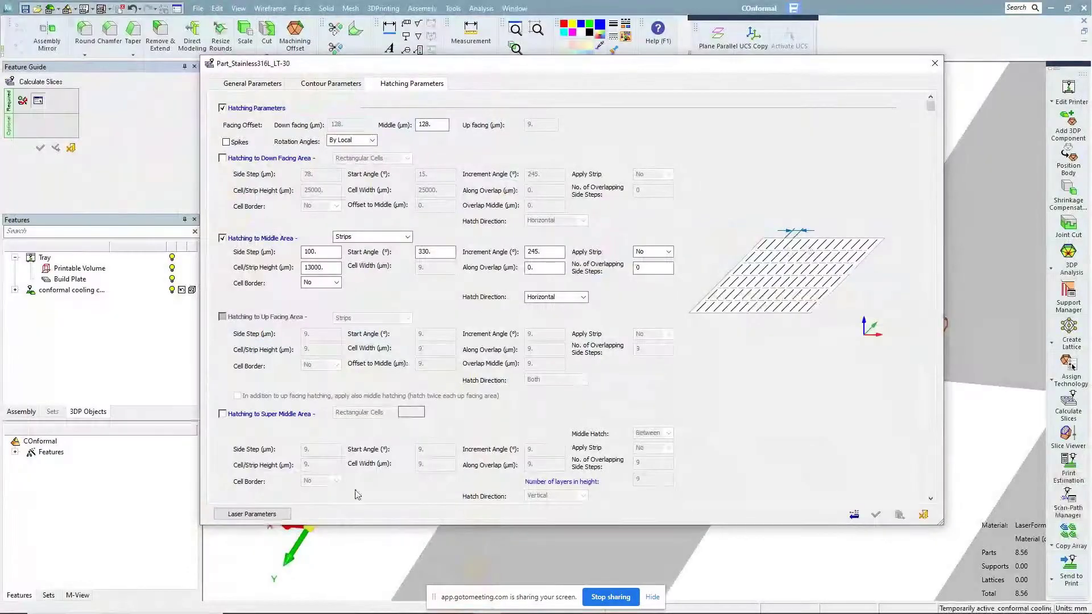
Open the laser parameters of the part's technology and check the available layer thicknesses
click(259, 514)
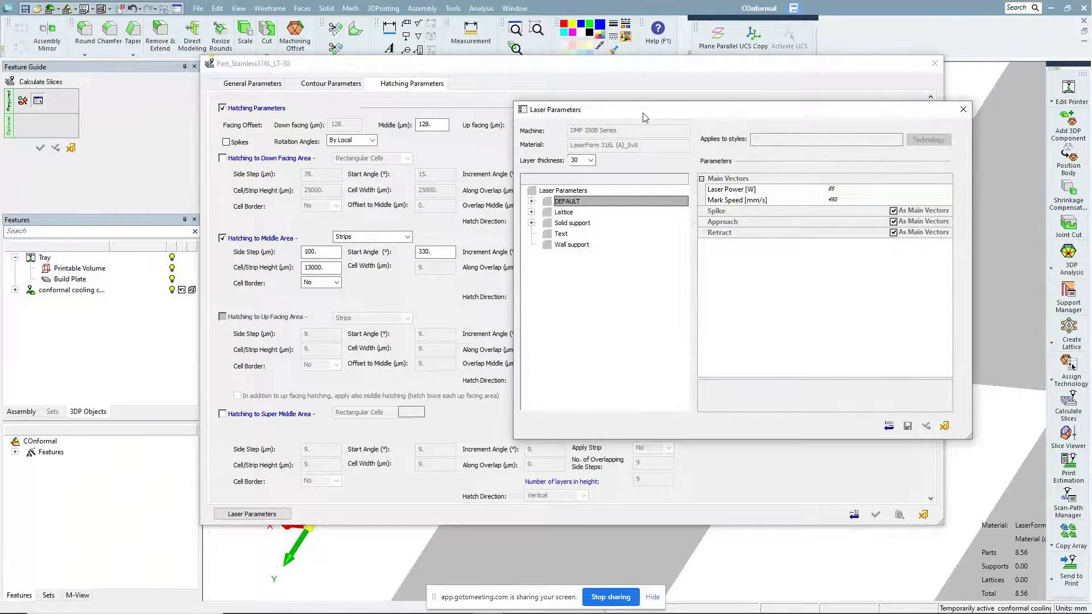
click(591, 160)
click(592, 163)
Expand the DEFAULT, Lattice and Solid support laser parameter groups down to their contour and hatch entries
click(531, 201)
click(531, 245)
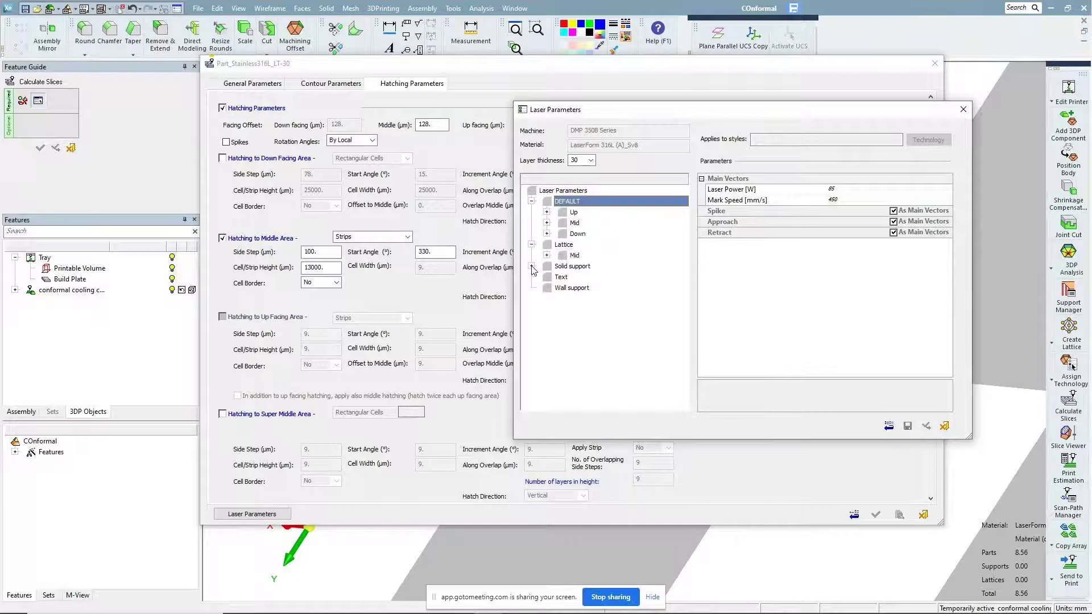
click(531, 266)
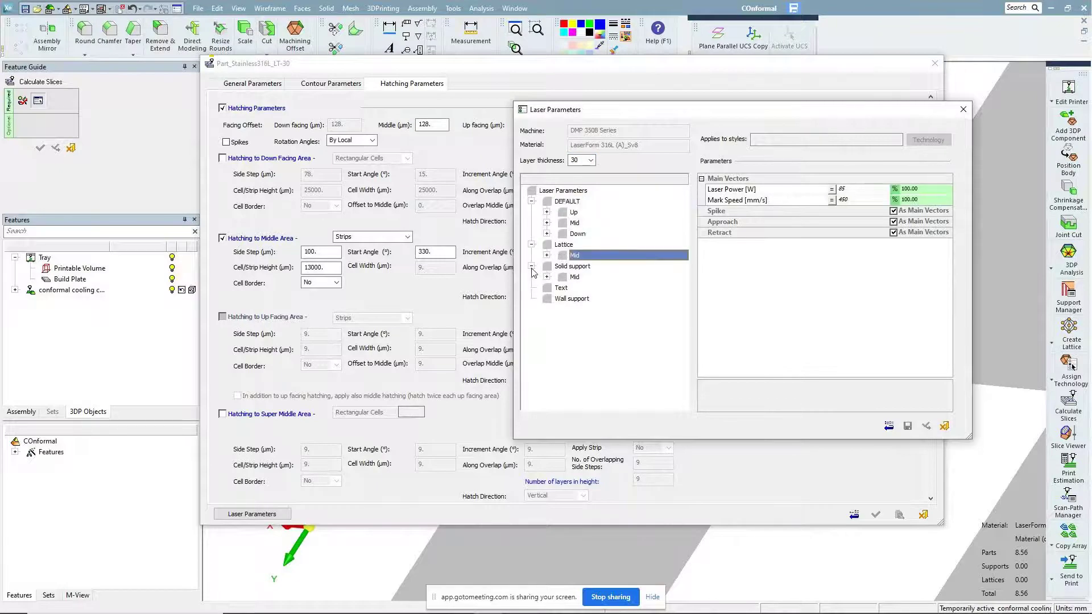
click(546, 277)
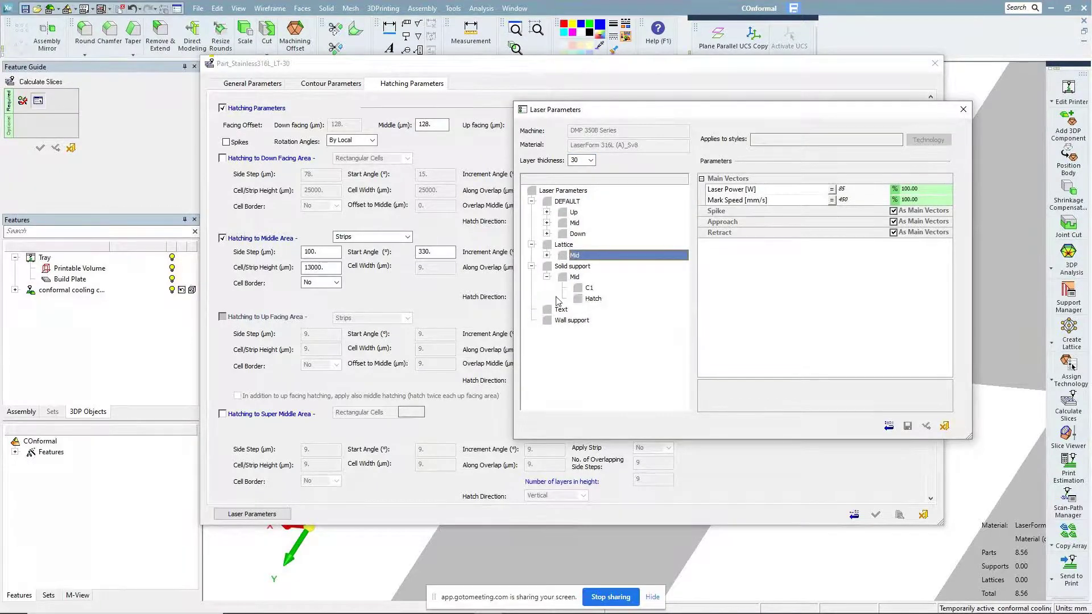
click(546, 255)
click(546, 234)
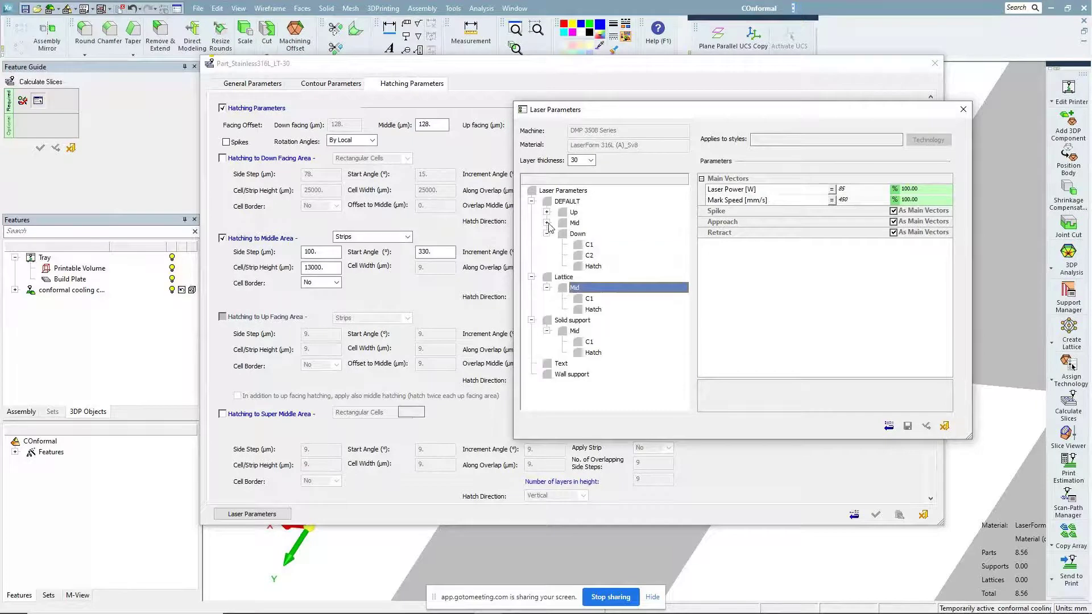
click(546, 222)
click(546, 212)
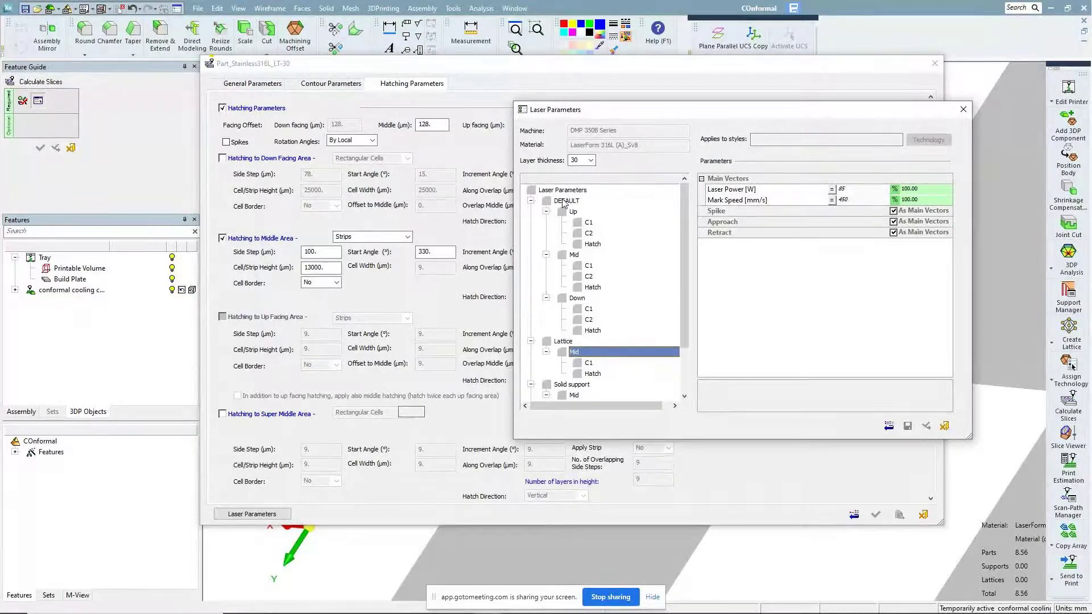
Examine the laser power and mark speed of the DEFAULT Up contour C1 and the Up hatch
click(591, 224)
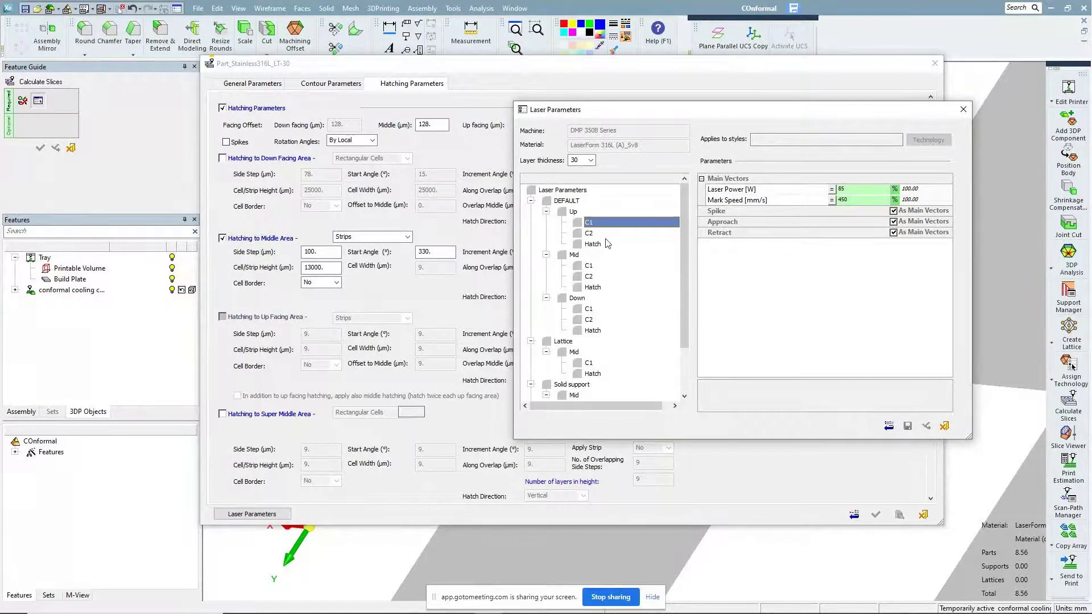
click(866, 188)
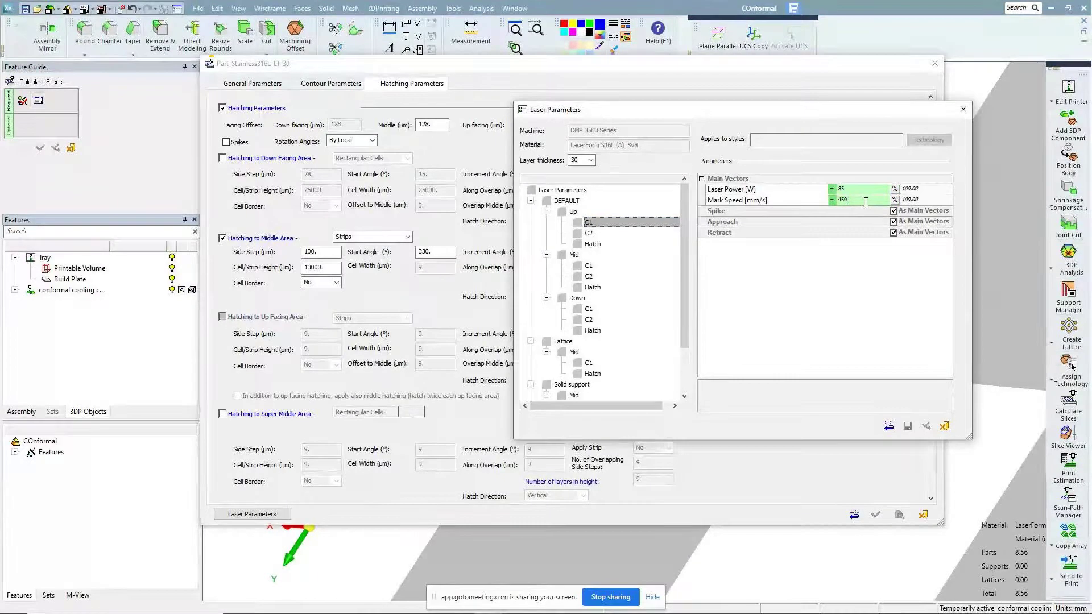
key(Down)
key(Down)
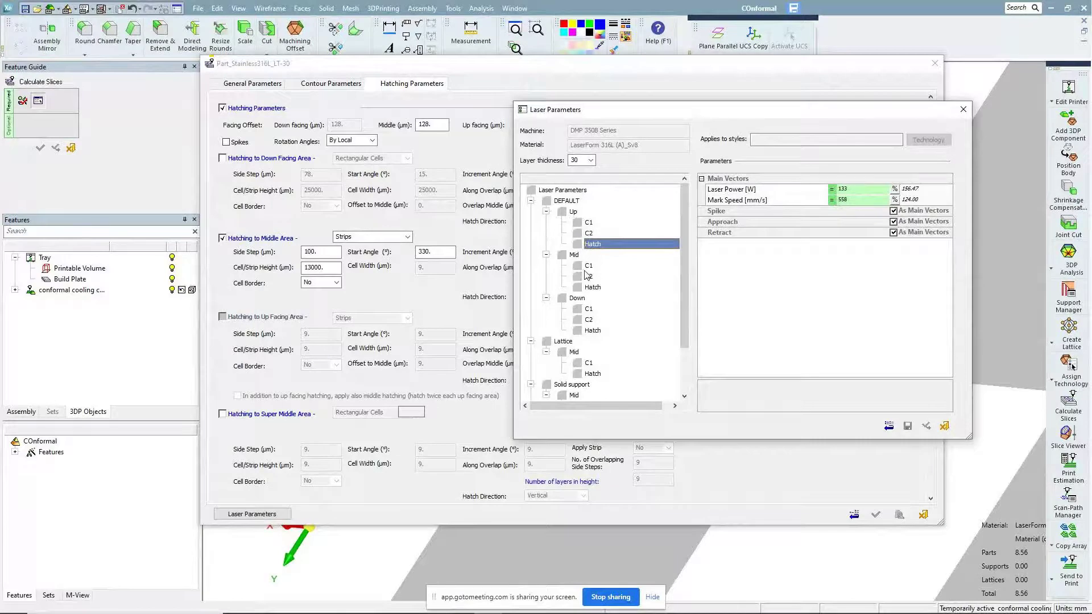
Examine the laser power and mark speed of the DEFAULT Mid hatch
click(594, 288)
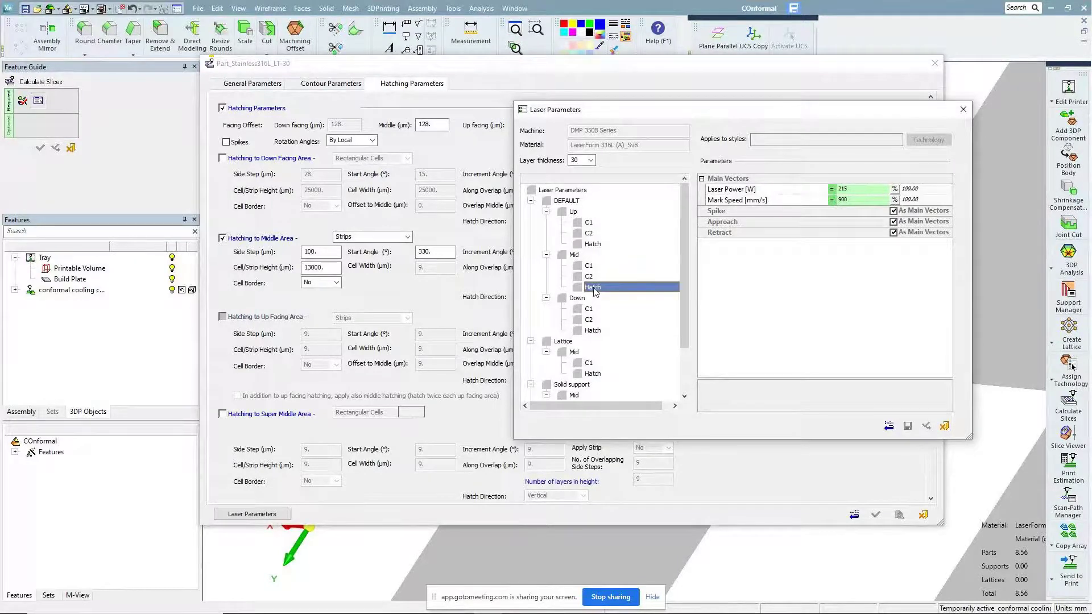
click(841, 188)
double_click(841, 189)
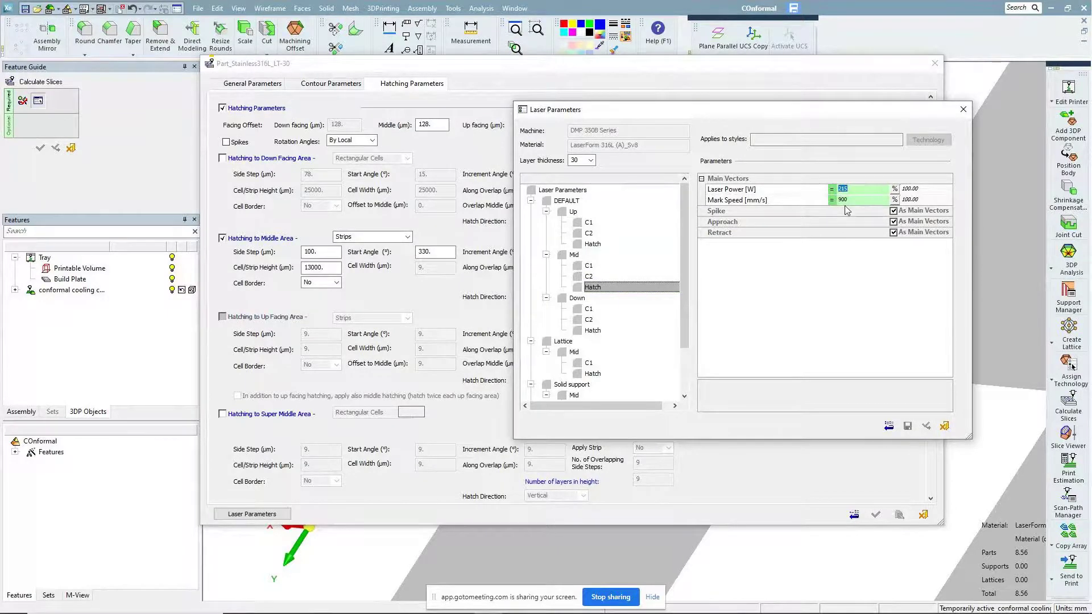
click(765, 305)
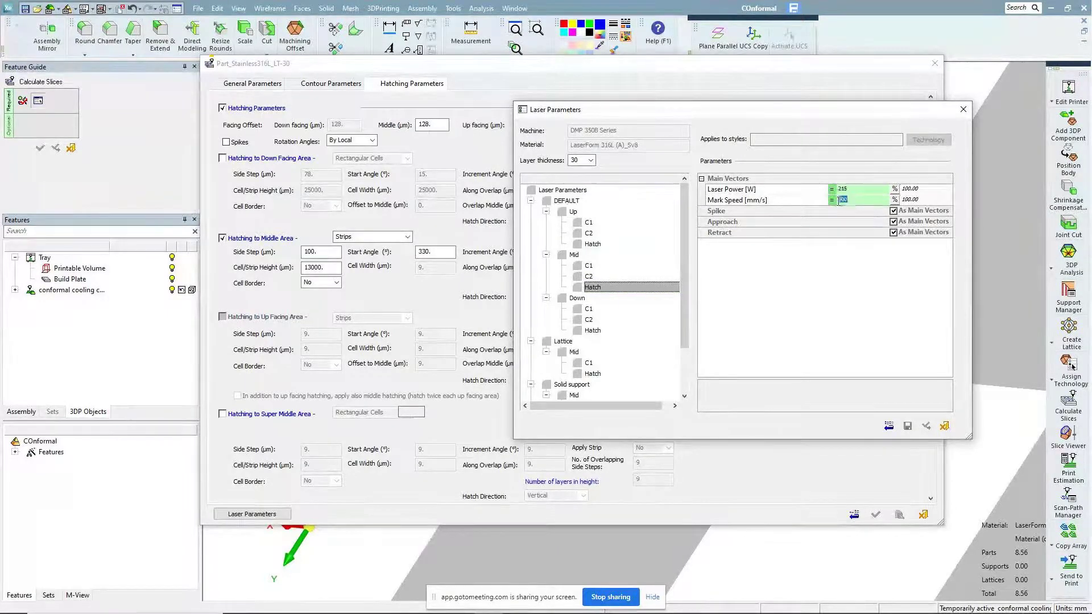
Examine the laser power and mark speed of the DEFAULT Down hatch
click(593, 331)
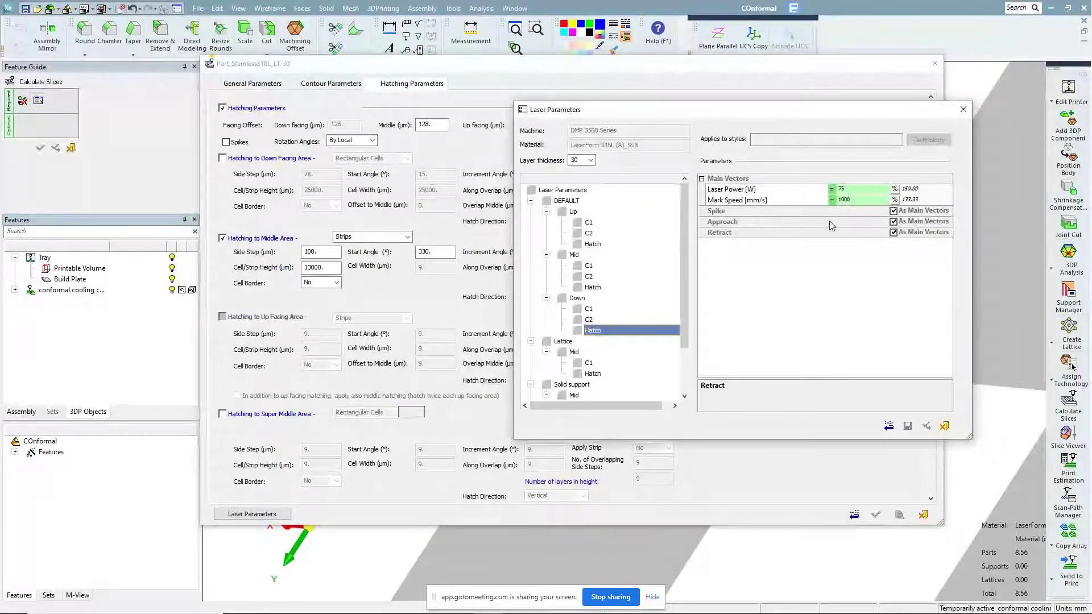
click(839, 200)
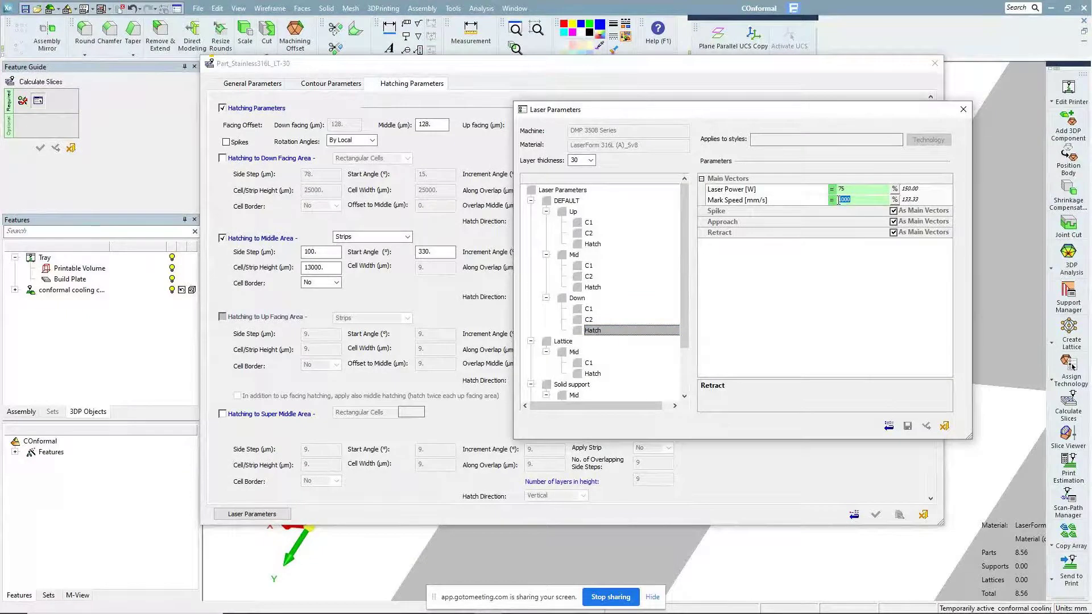
key(Up)
click(817, 291)
key(shift+Tab)
drag(853, 201, 841, 200)
Compare the DEFAULT Mid hatch's laser power and mark speed with those of the Up hatch
click(594, 288)
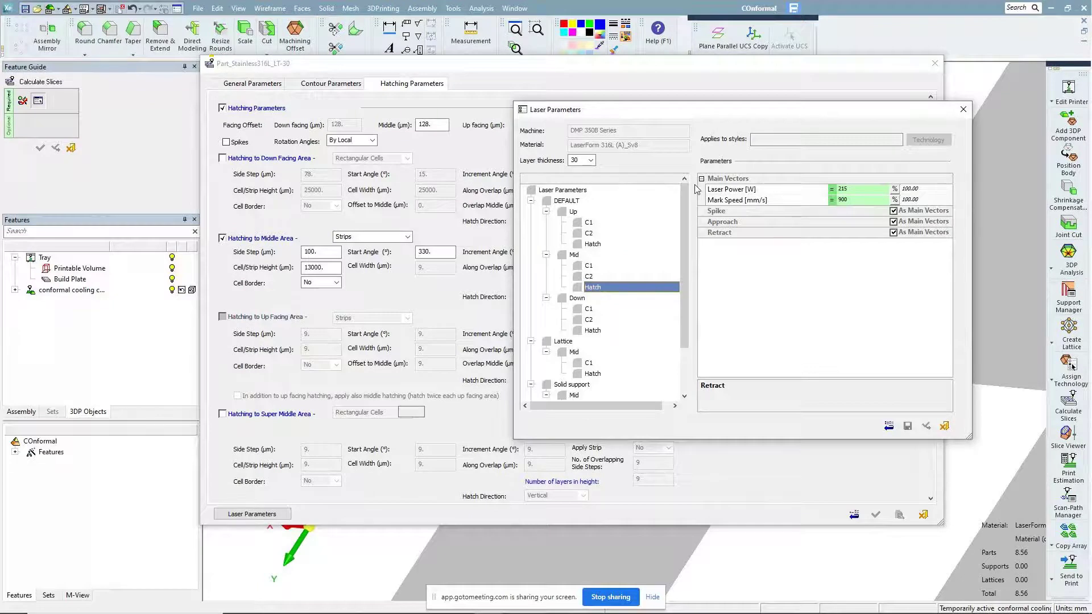
click(852, 198)
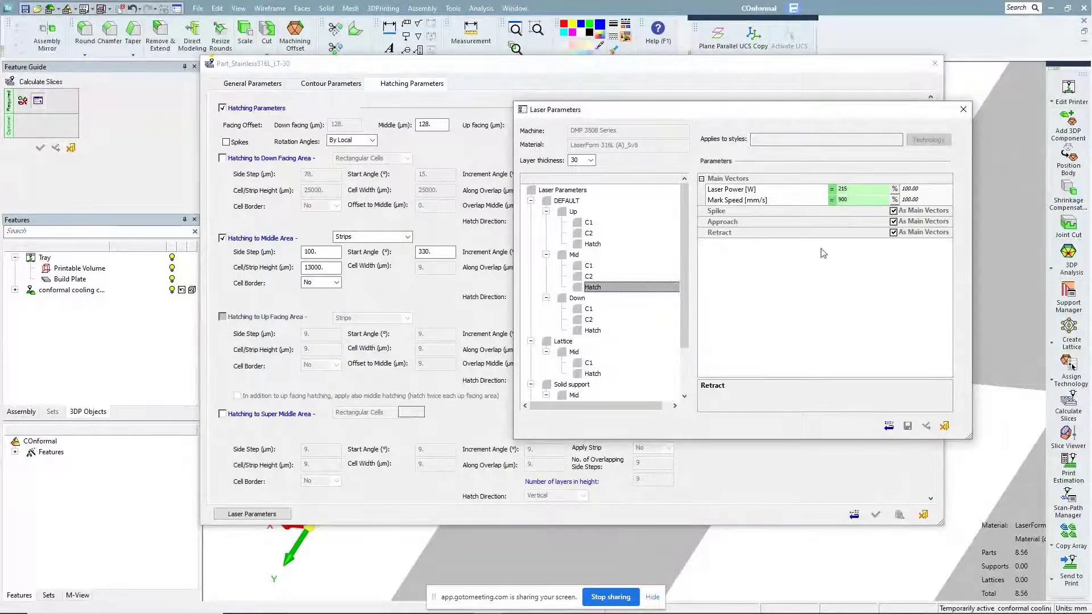
click(592, 244)
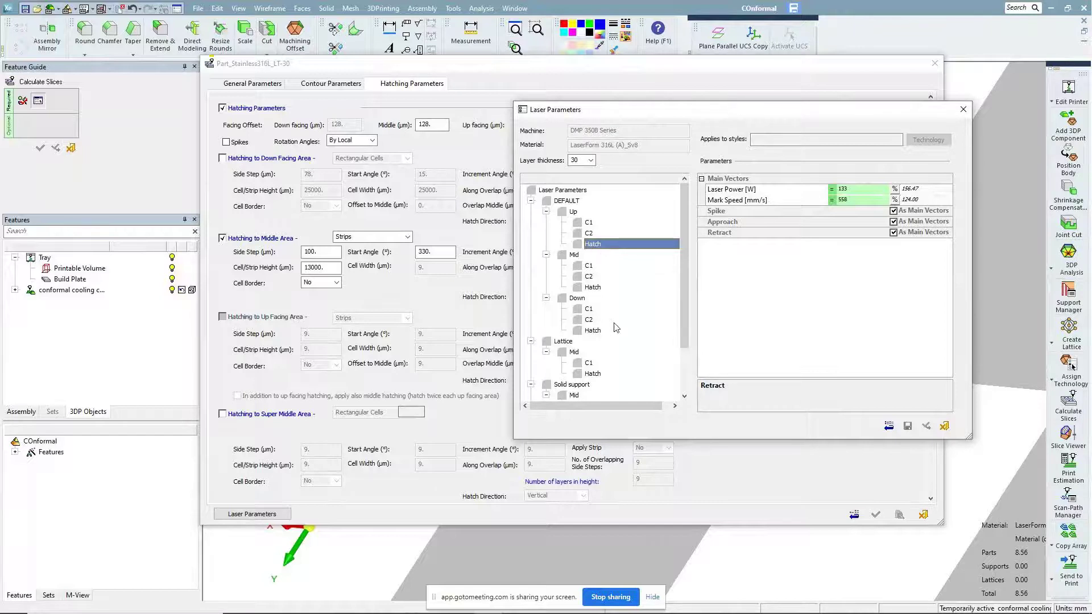
Check the laser power and mark speed of the Lattice Mid hatch and its C1 contour
scroll(614, 328, down, 1)
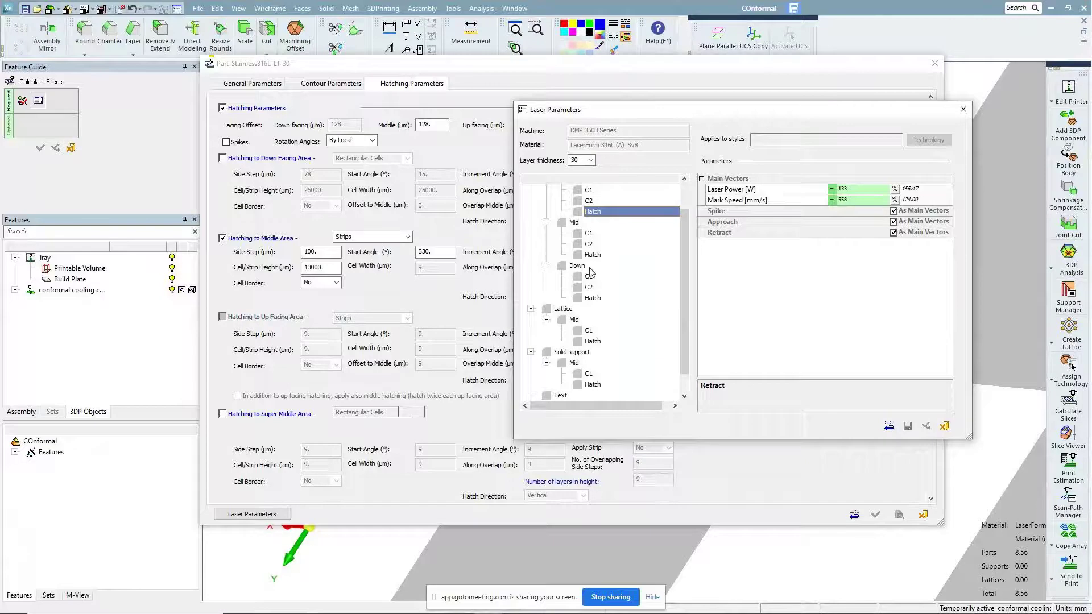
scroll(591, 272, up, 1)
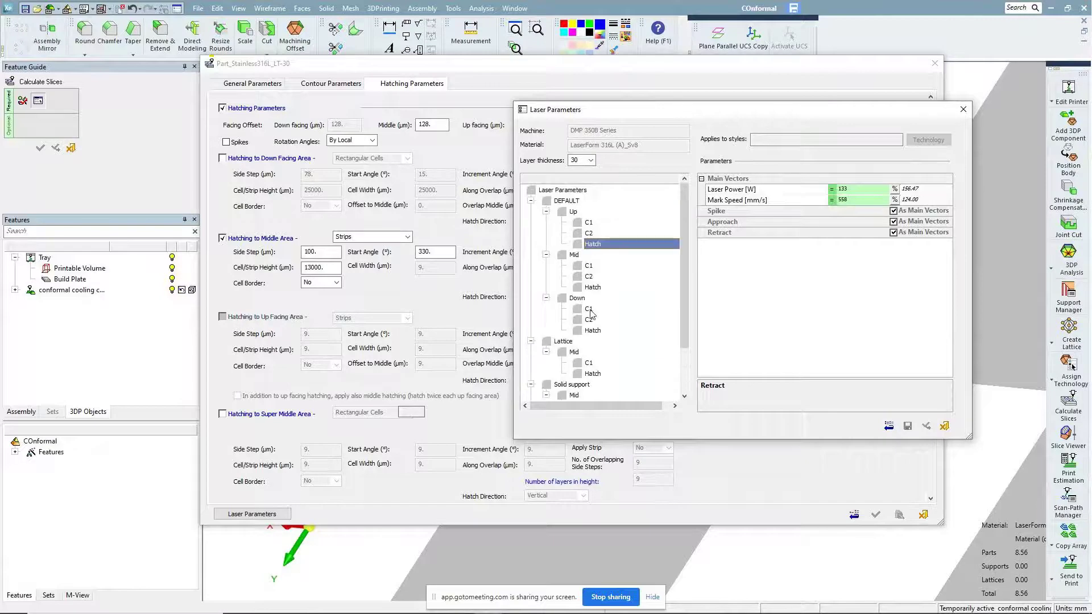
scroll(576, 296, down, 2)
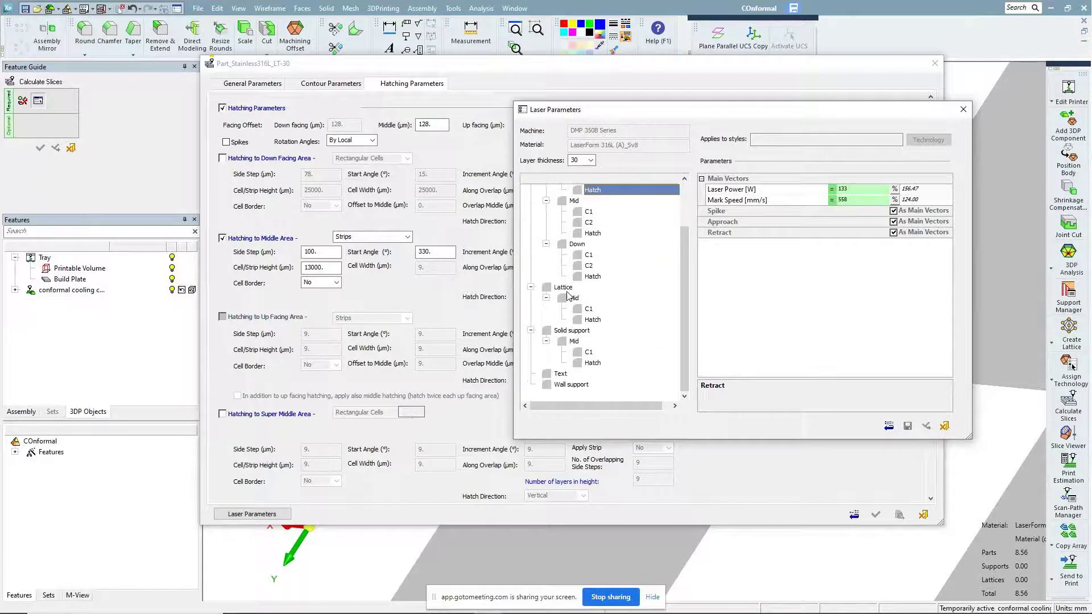
click(651, 318)
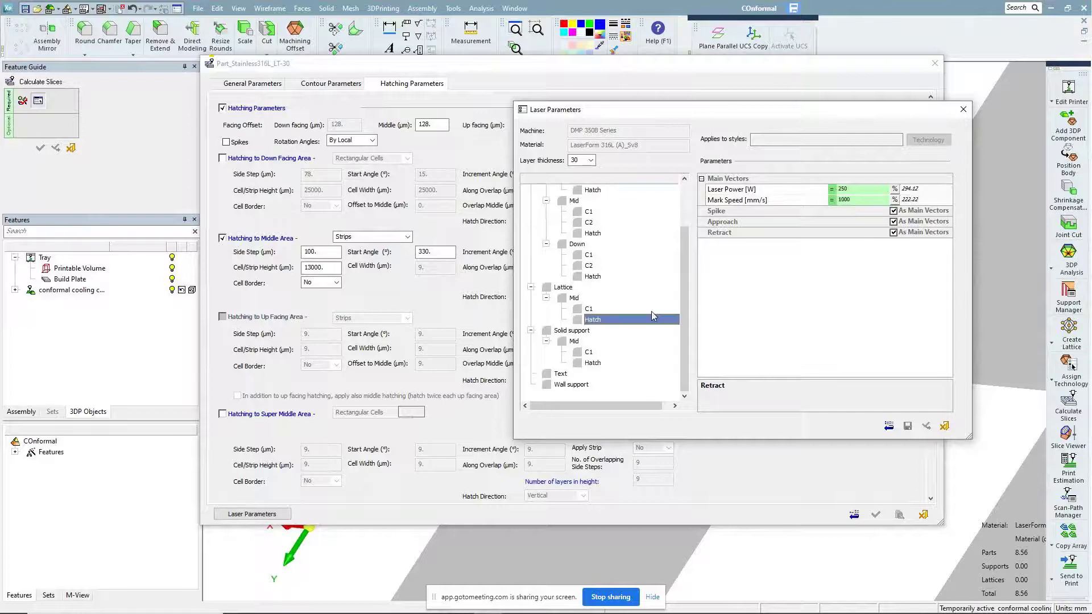
click(590, 309)
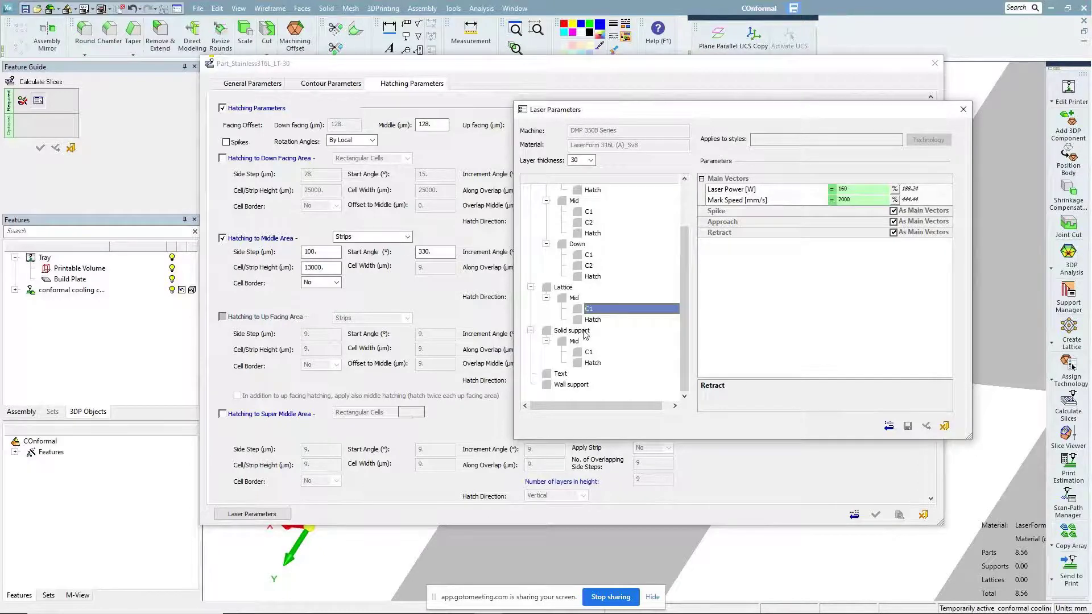
Examine the Solid support group, its Mid entry and C1 contour, including the applied support styles, laser power and mark speed
click(585, 332)
click(574, 341)
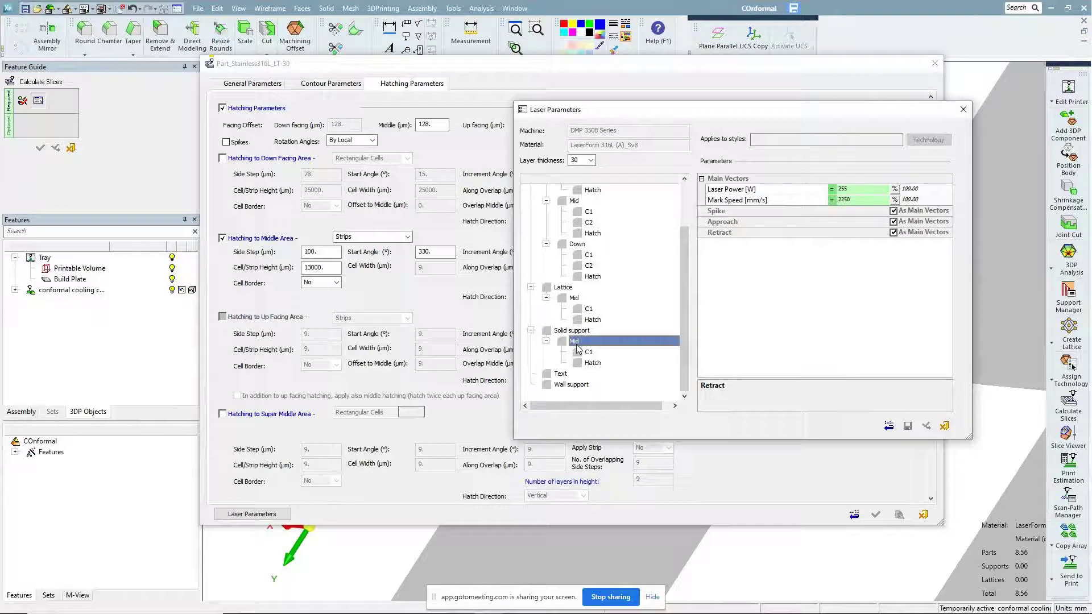
click(588, 352)
key(Up)
key(Up)
key(Up)
key(Down)
click(584, 350)
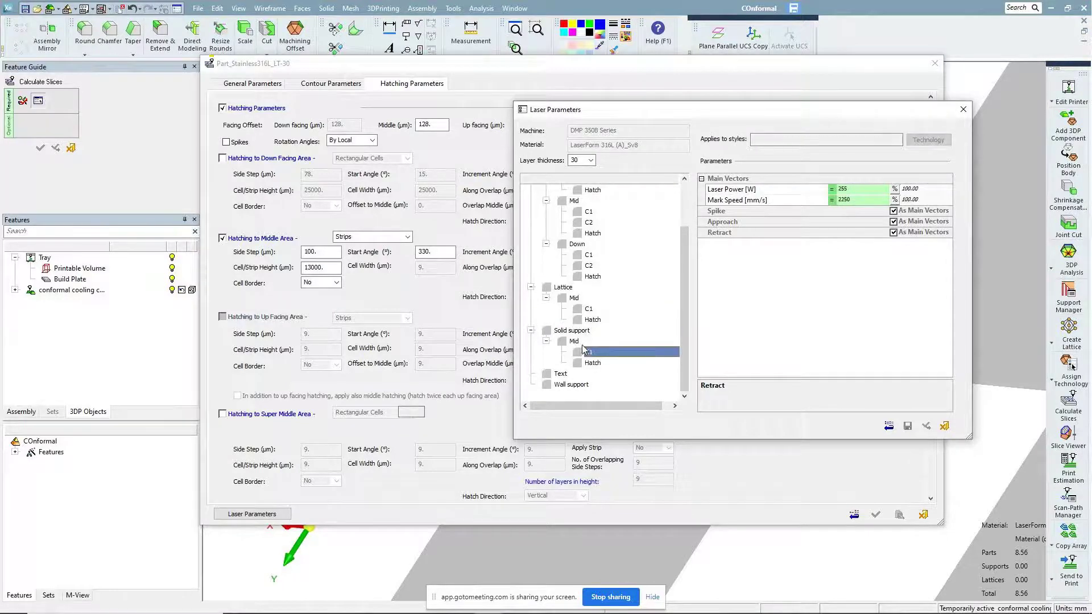
click(573, 340)
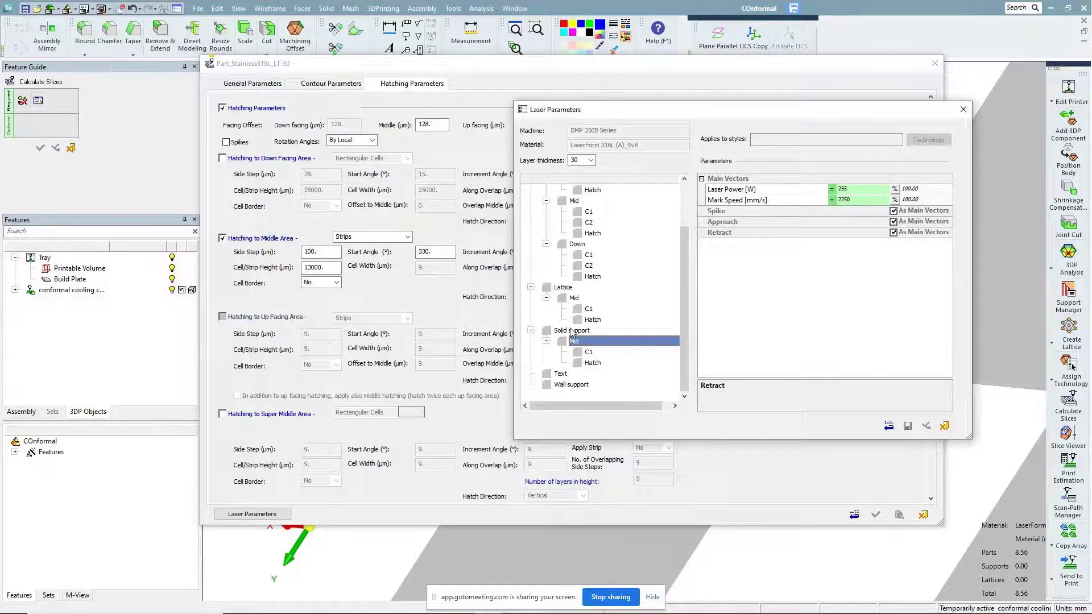
click(571, 331)
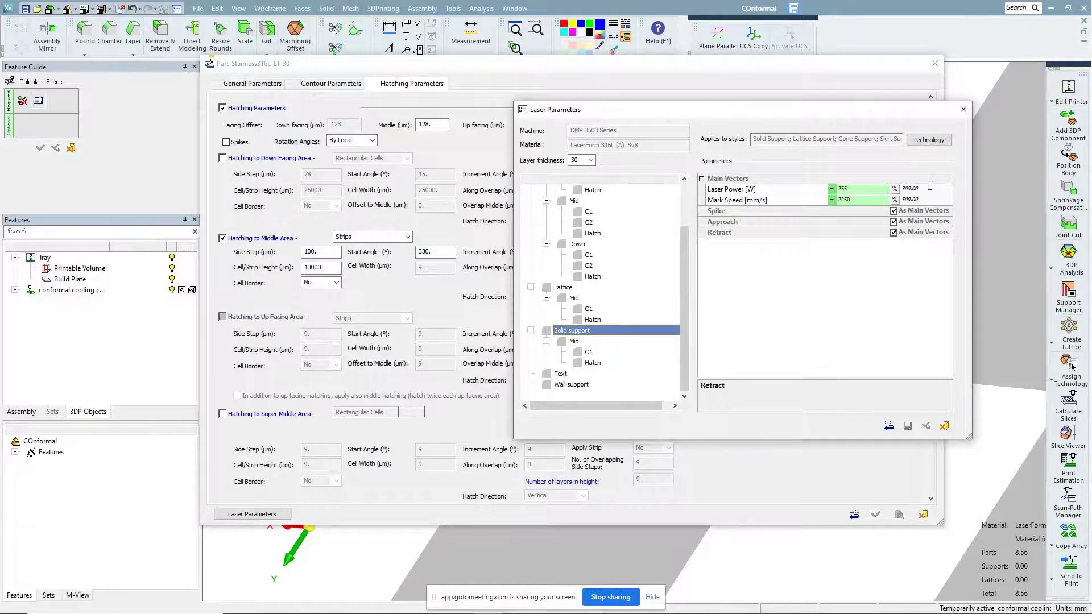
click(856, 200)
double_click(856, 201)
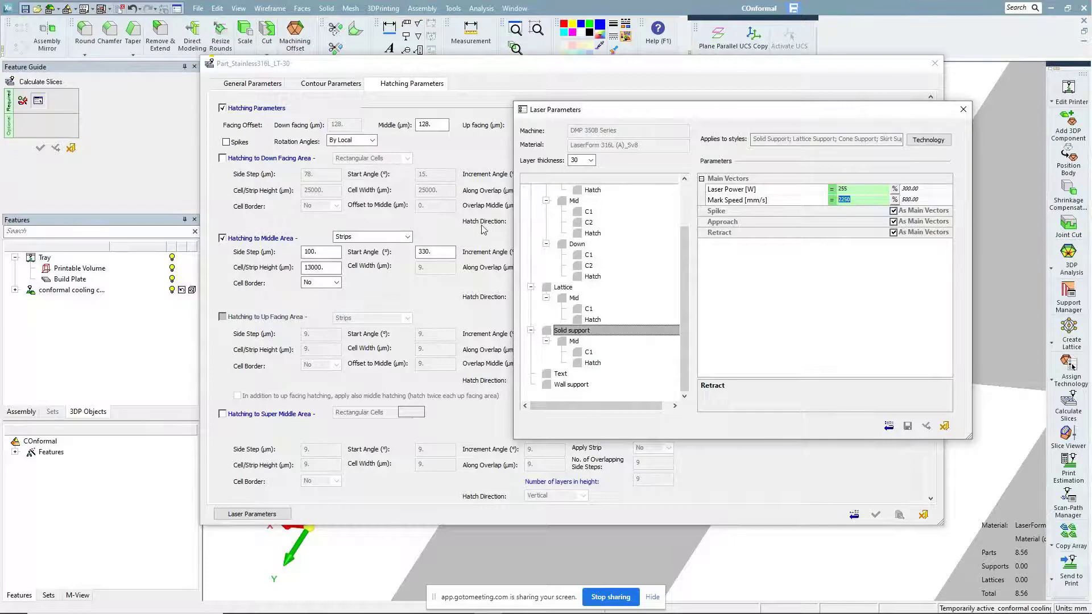
Compare the DEFAULT Mid and Down hatch laser values with those of the Solid support group
click(593, 234)
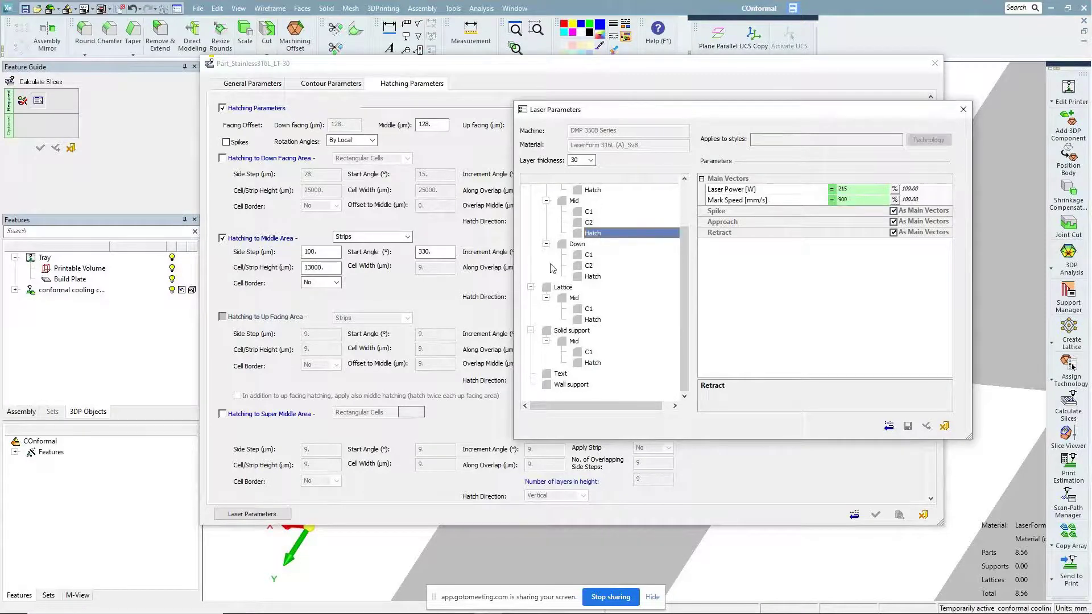
click(594, 277)
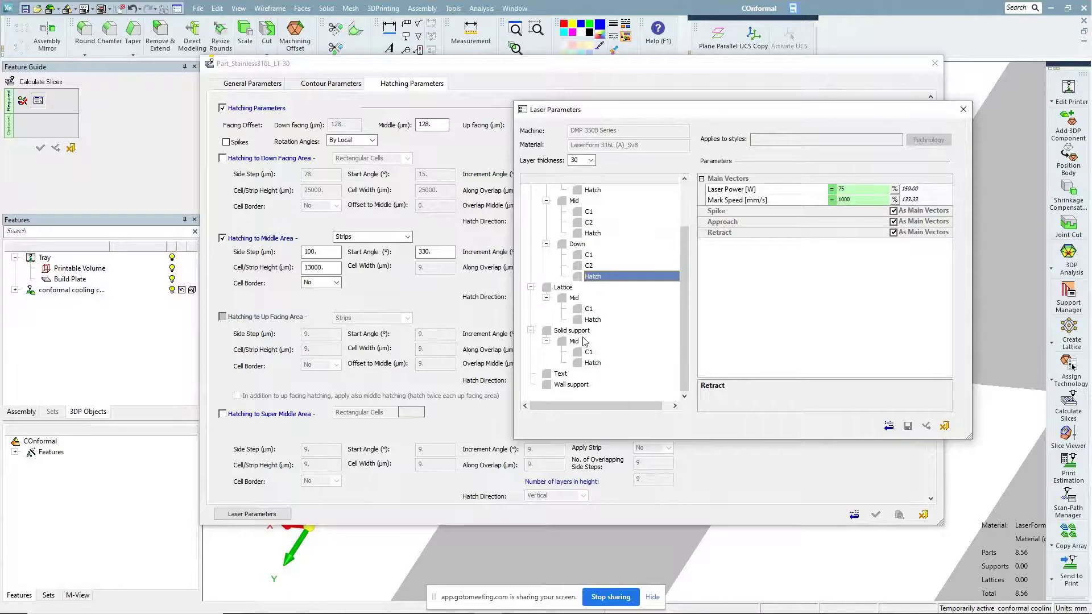
click(571, 331)
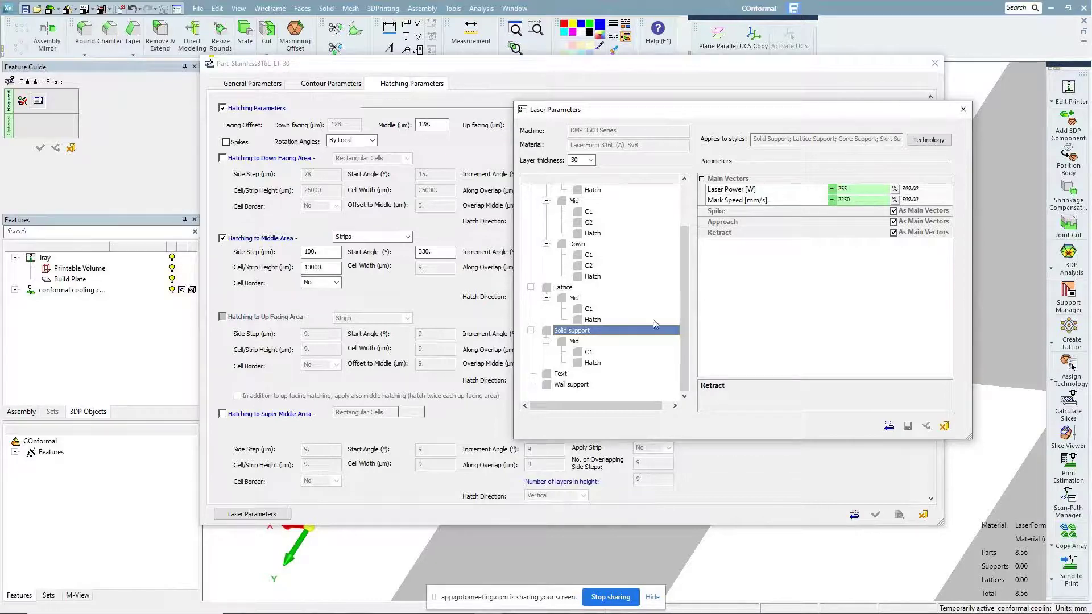
Compare the laser power and mark speed of the Wall support and Text groups, leaving their names and values unedited
click(567, 386)
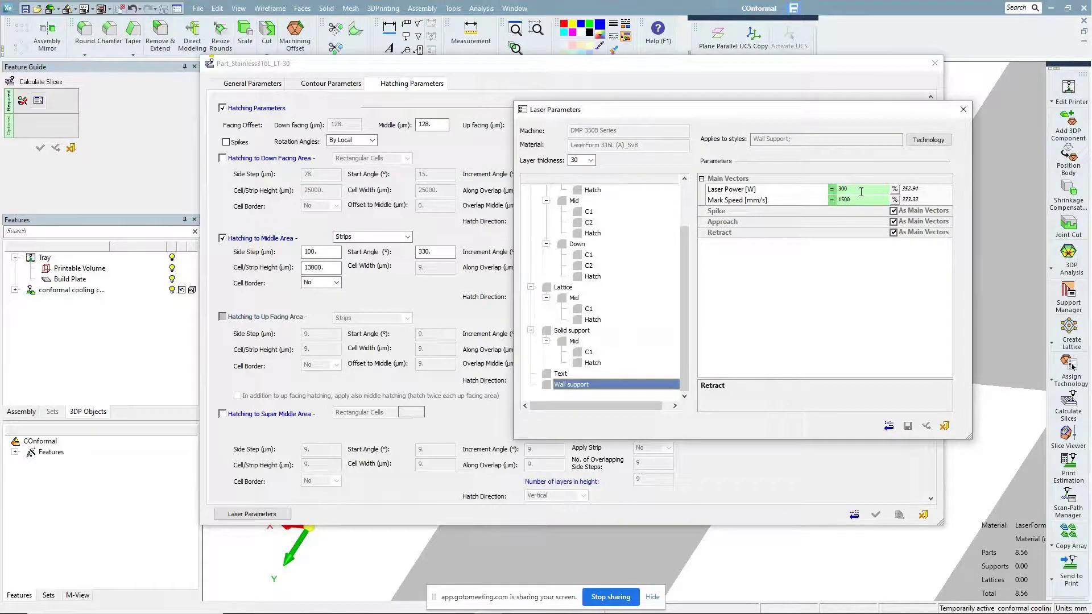
click(560, 374)
click(561, 374)
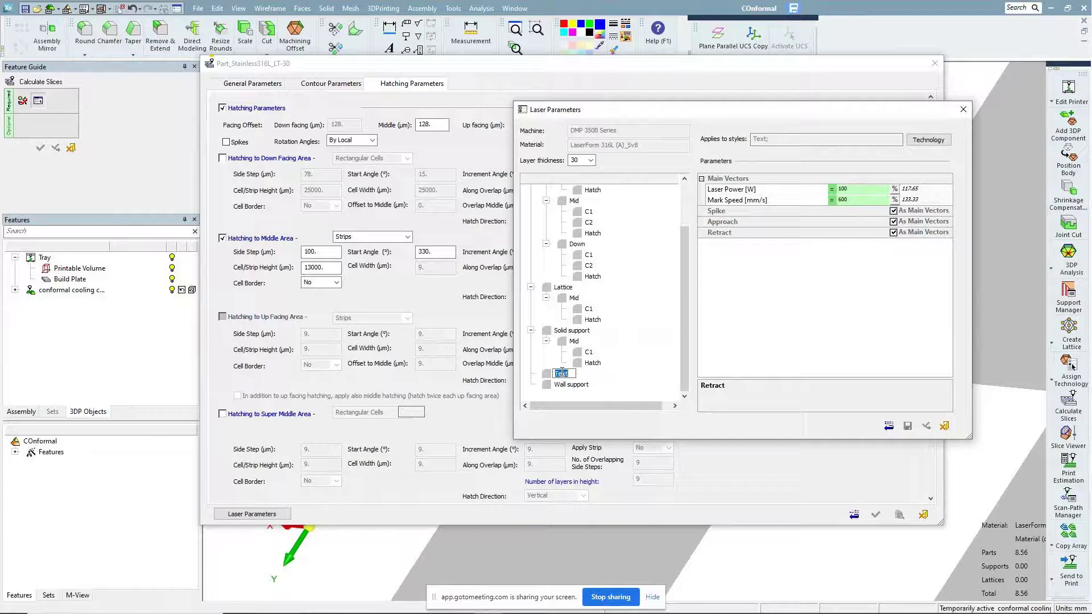
click(602, 385)
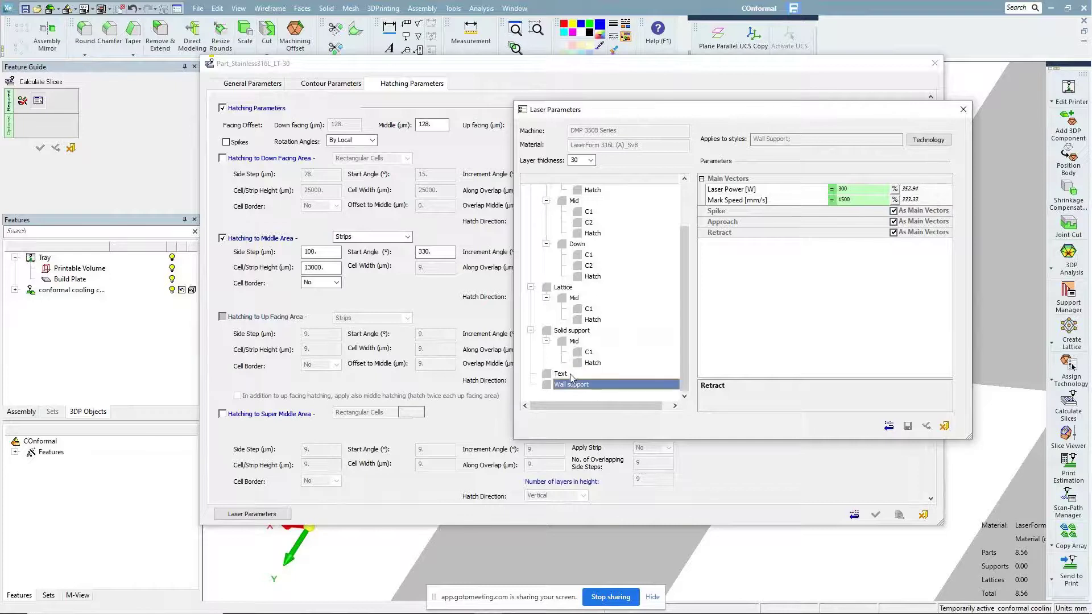
click(571, 375)
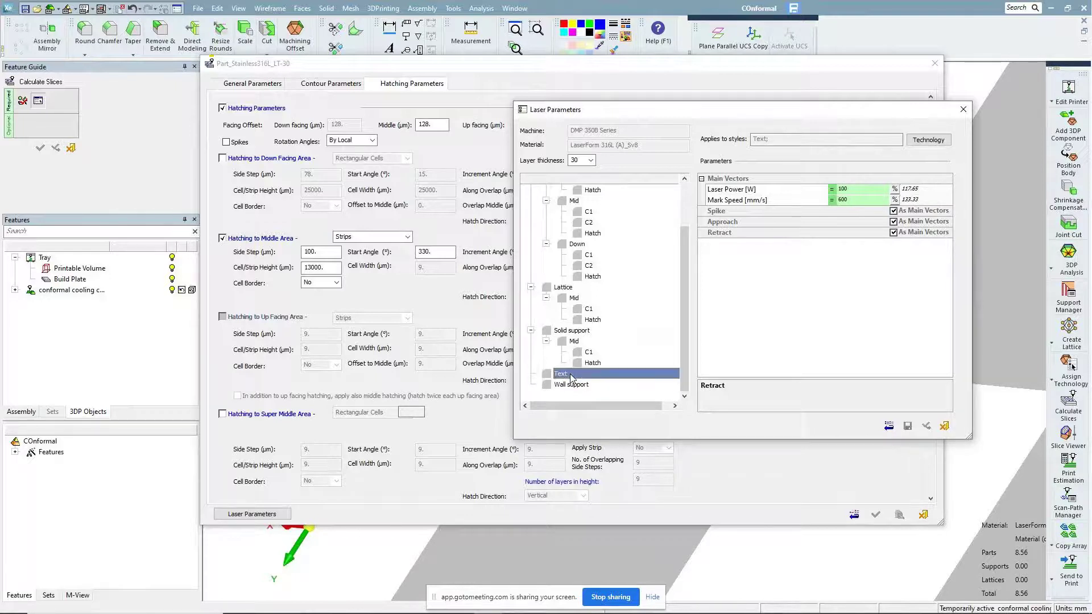
Switch the laser parameters to layer thickness 60 and expand the DEFAULT group's Mid and Down entries
scroll(591, 325, up, 2)
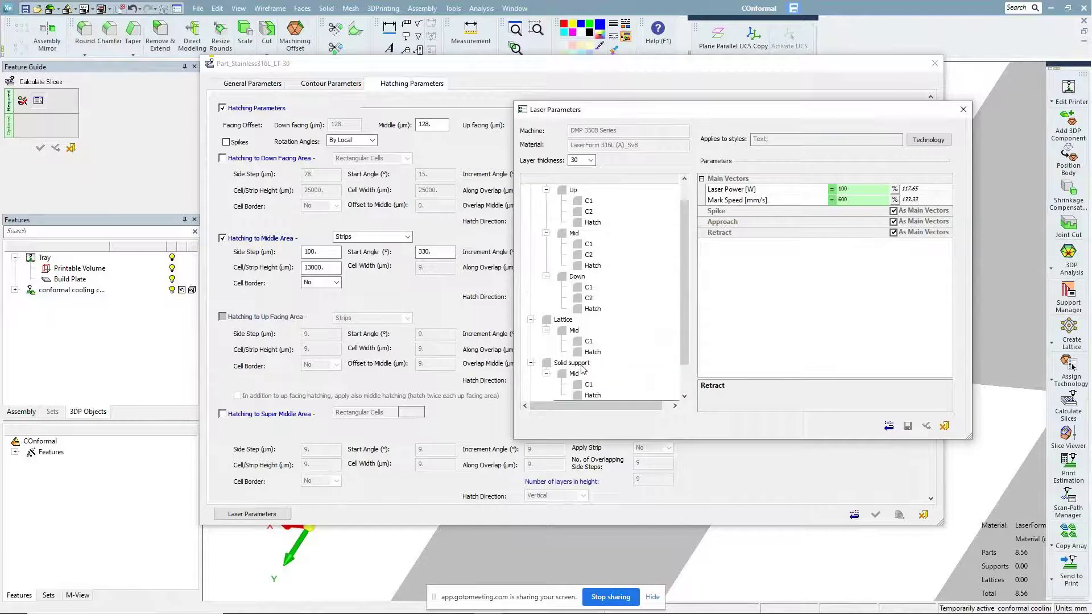
click(586, 159)
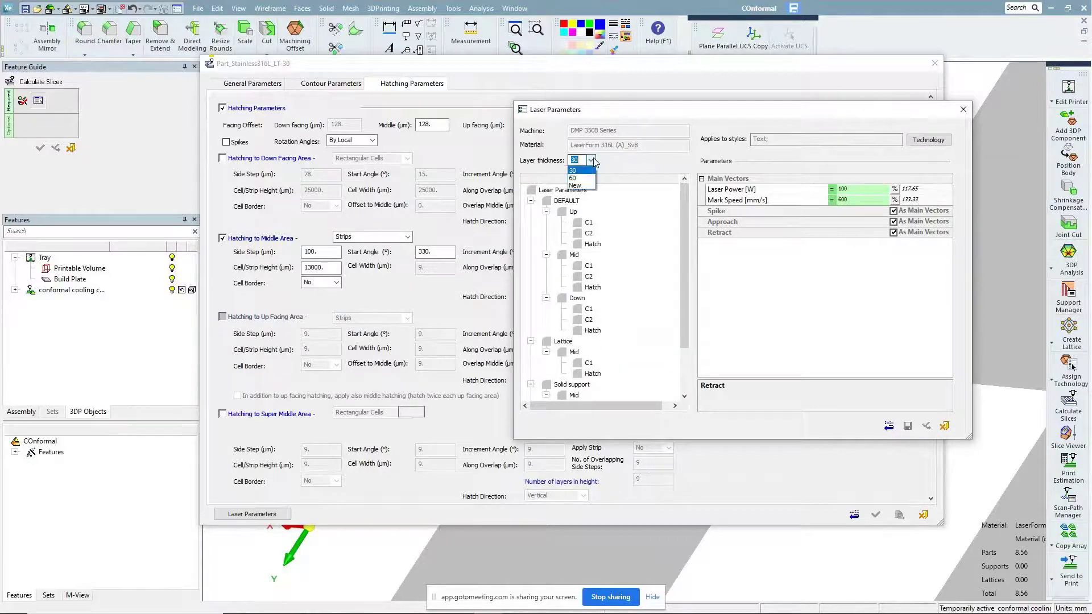
click(581, 178)
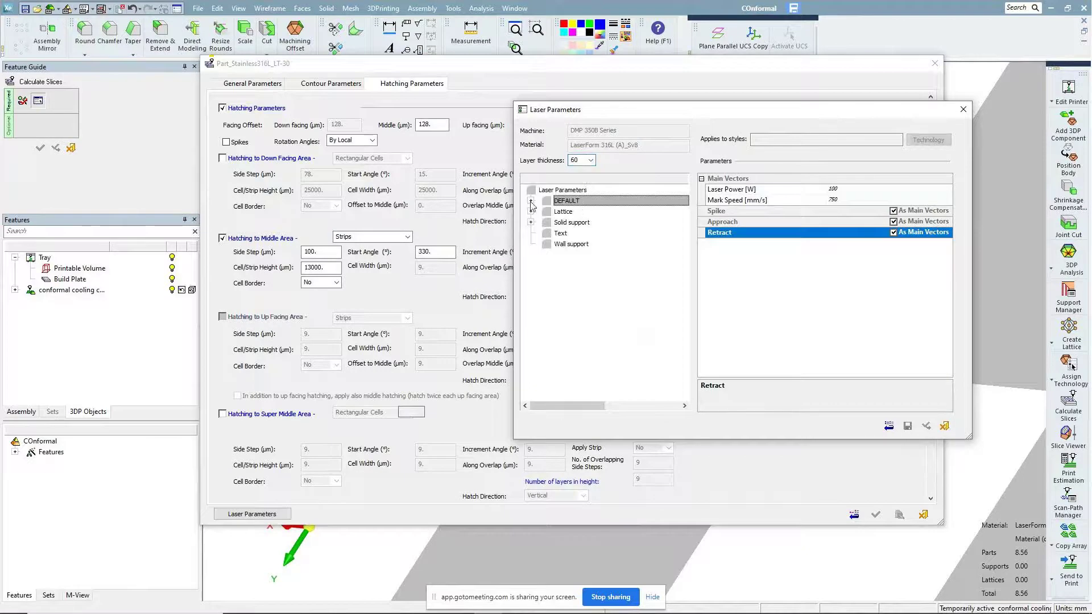
click(531, 200)
click(546, 211)
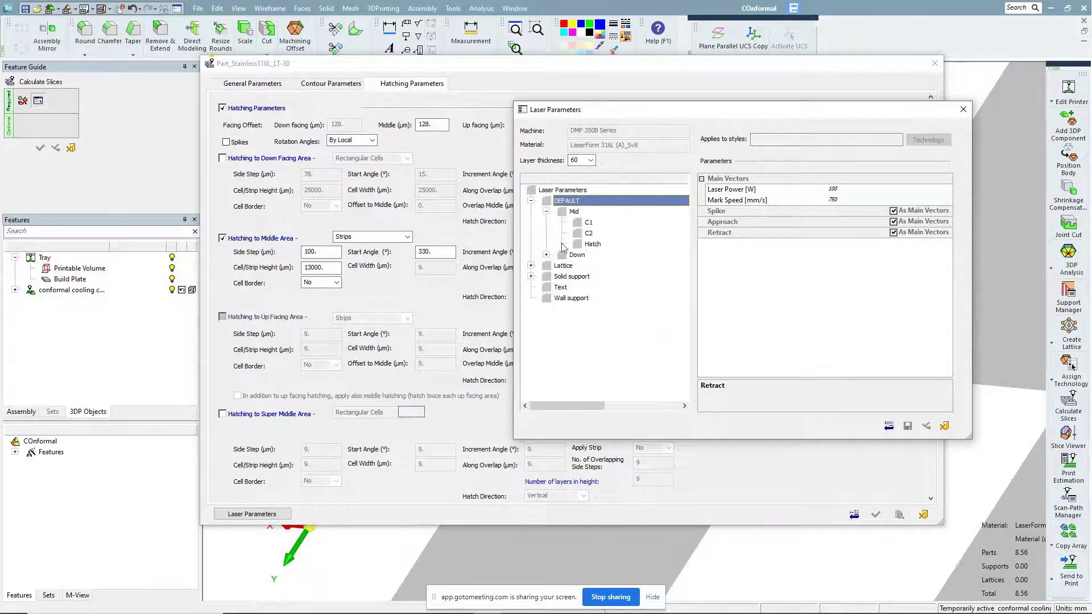
click(546, 255)
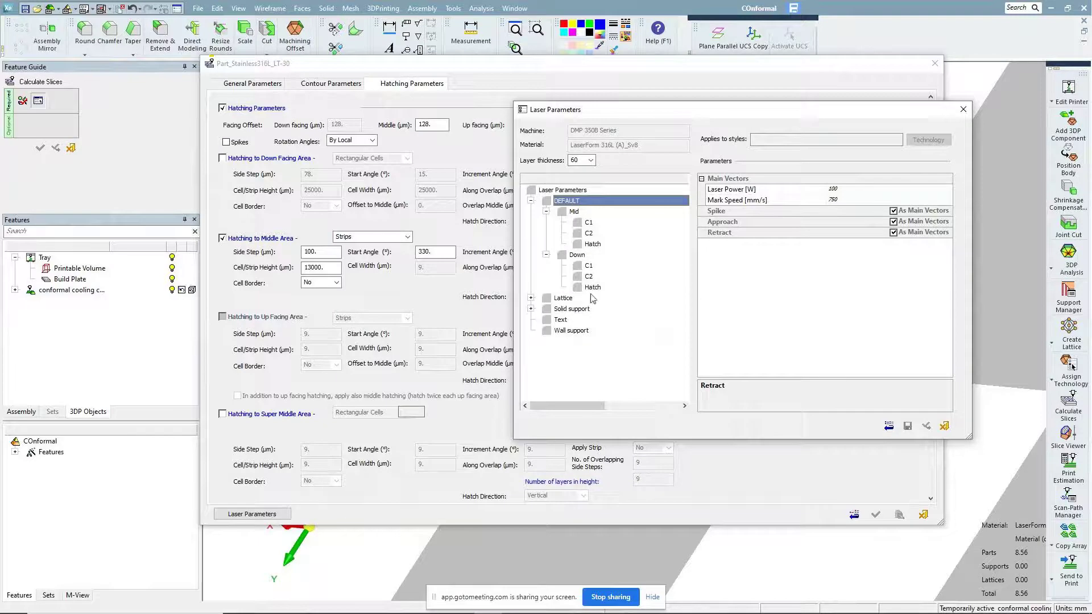
Compare the laser power and mark speed of the DEFAULT group's Mid hatch and Down hatch at layer thickness 60
click(592, 243)
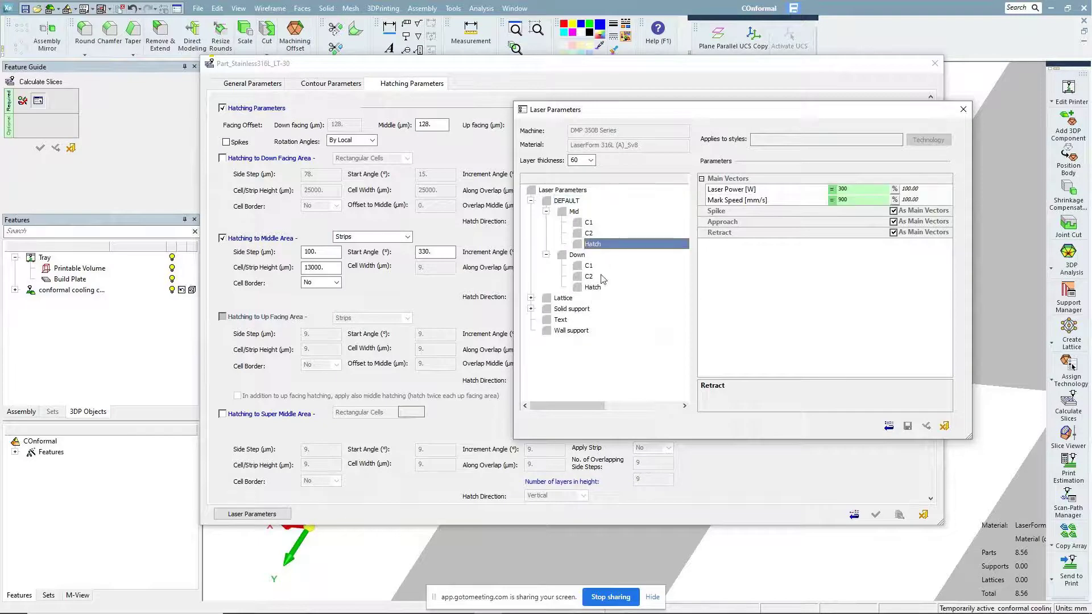
click(854, 189)
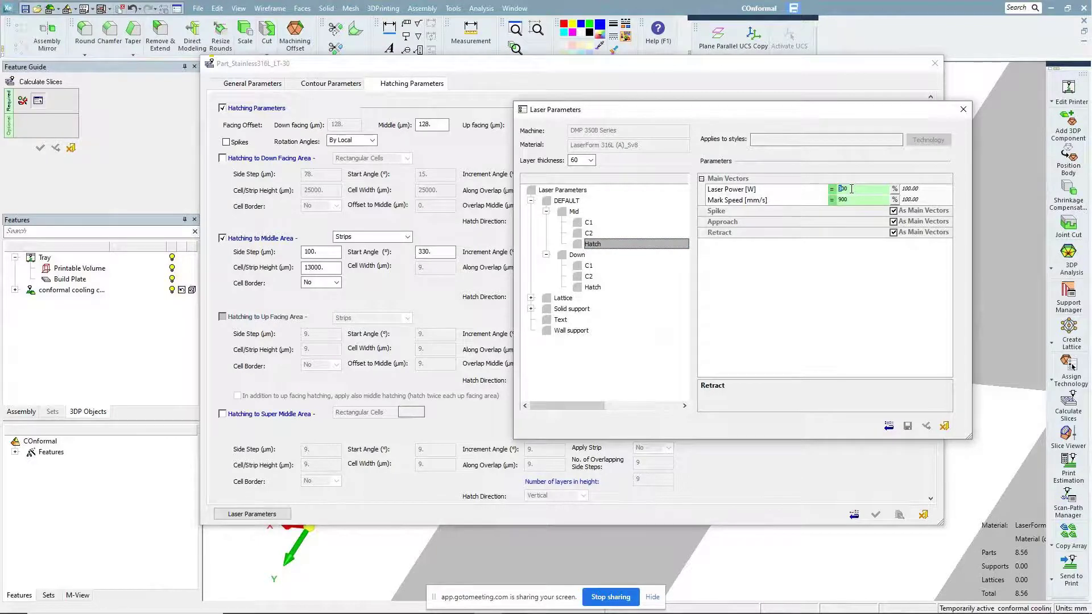
drag(851, 188, 839, 186)
click(847, 199)
click(589, 289)
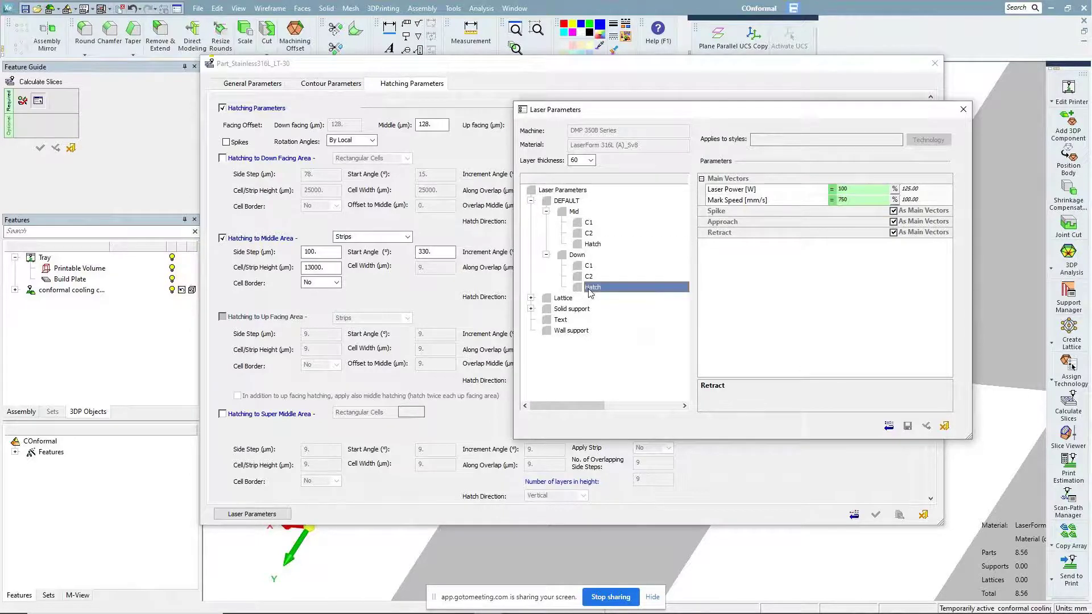
drag(853, 188, 838, 187)
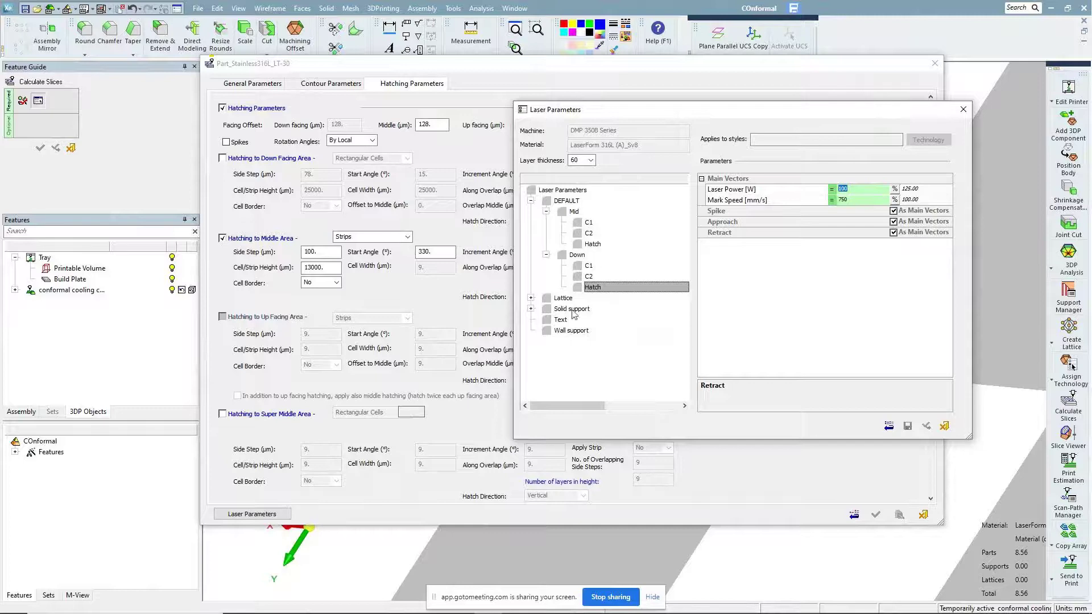
Examine the Lattice group's Mid hatch laser values, expand Solid support, and glance at the Process Parameter slide before returning to the laser parameters
click(530, 298)
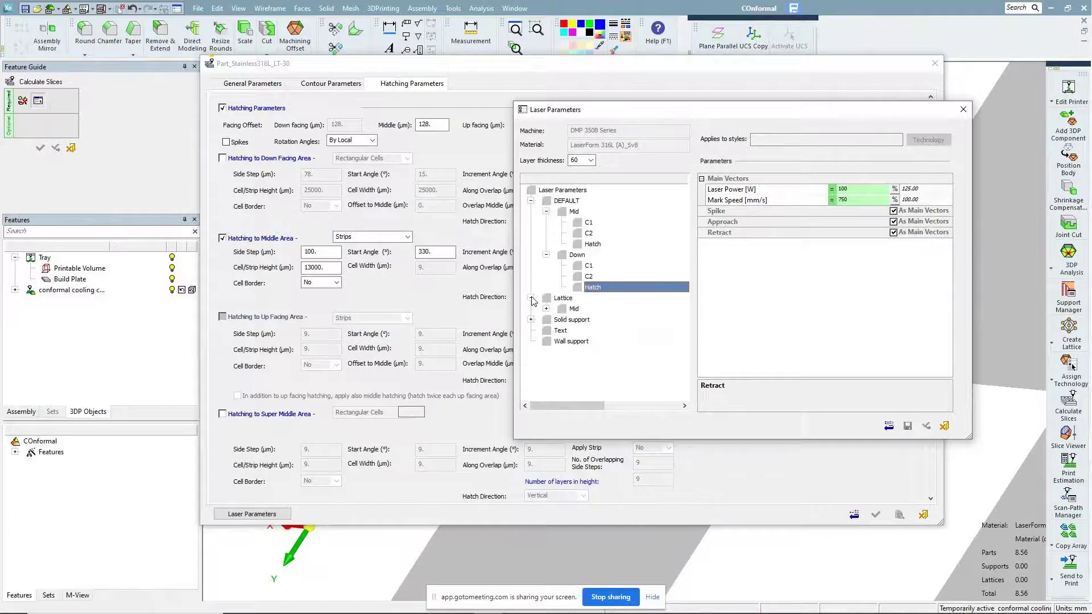
click(546, 308)
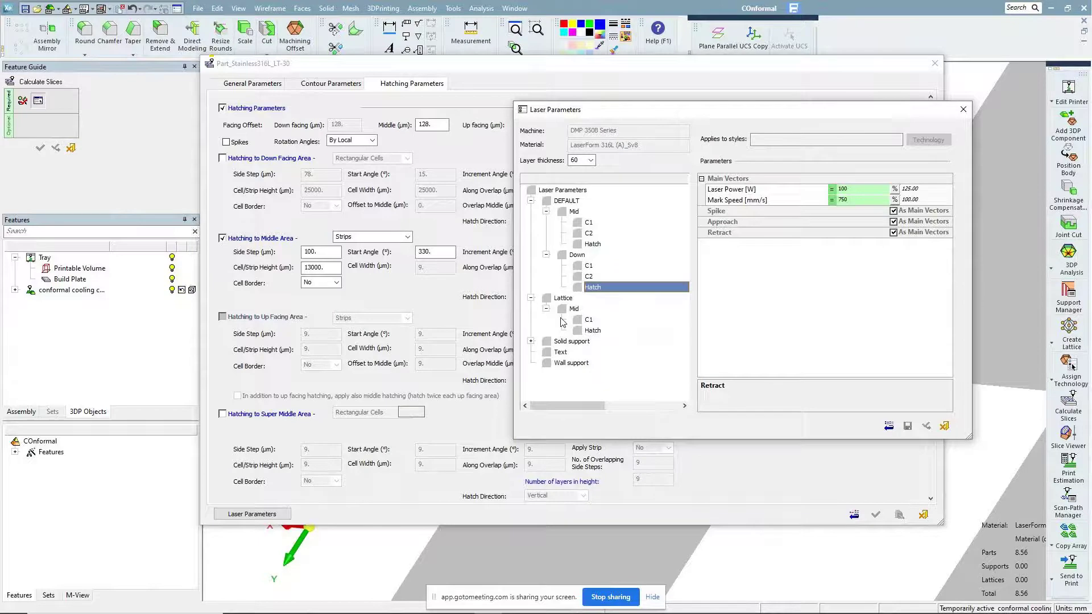
click(591, 330)
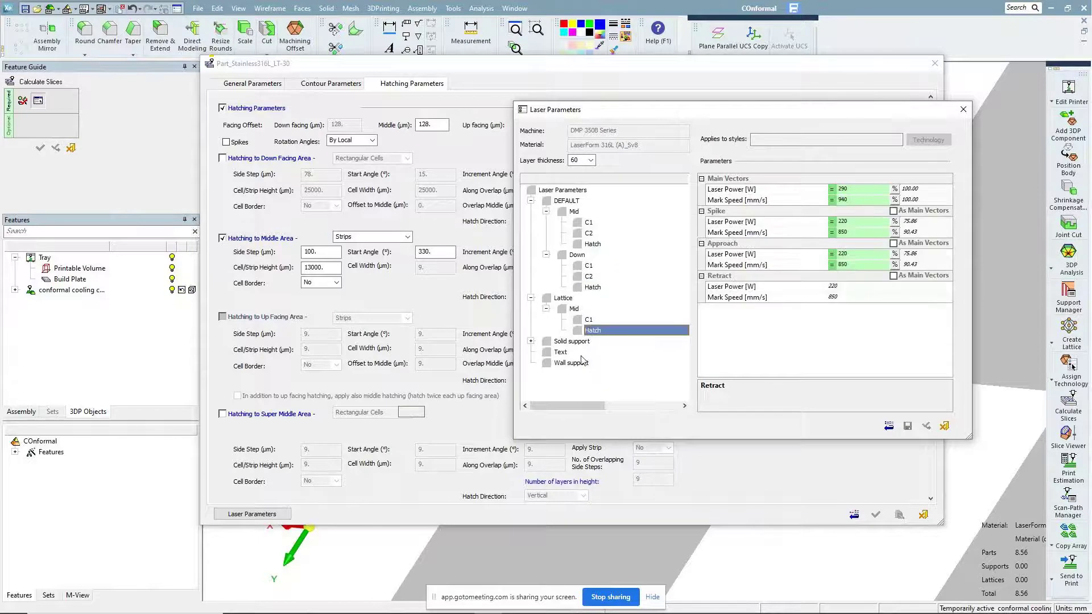
click(530, 341)
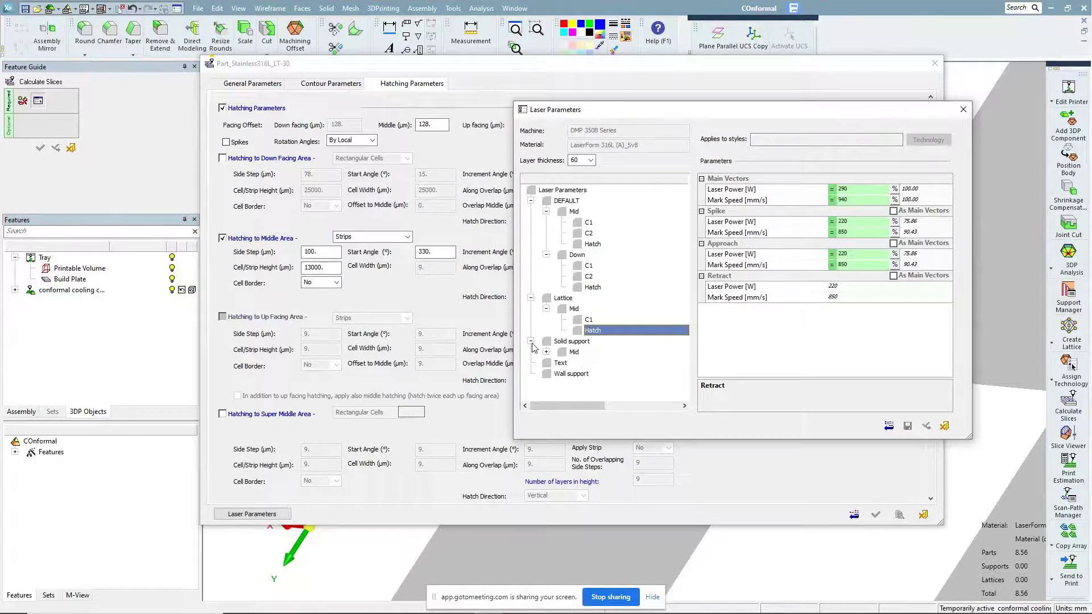
key(alt+Tab)
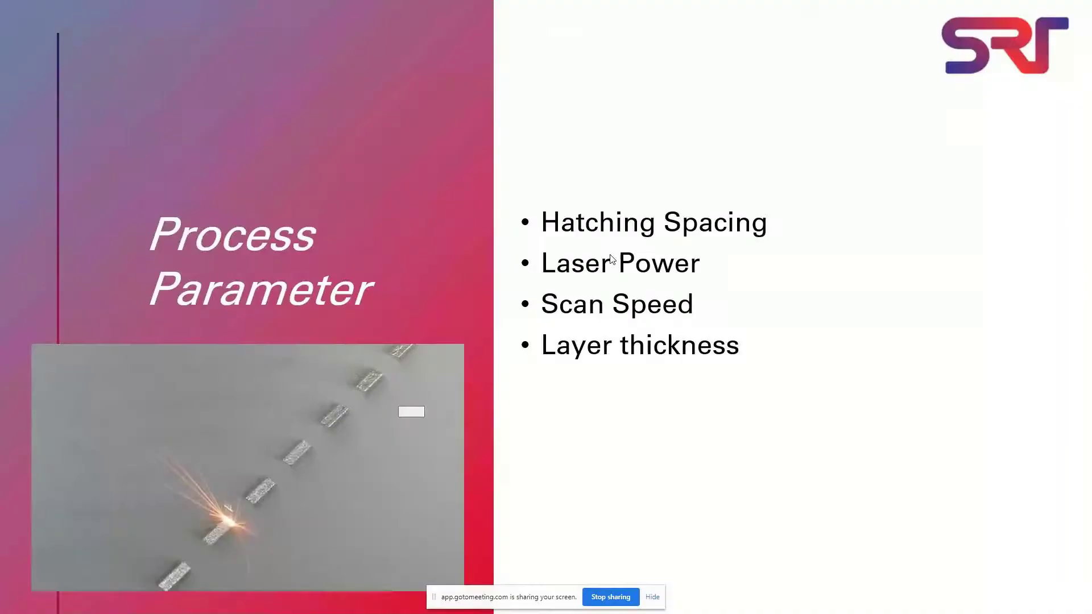
key(alt+Tab)
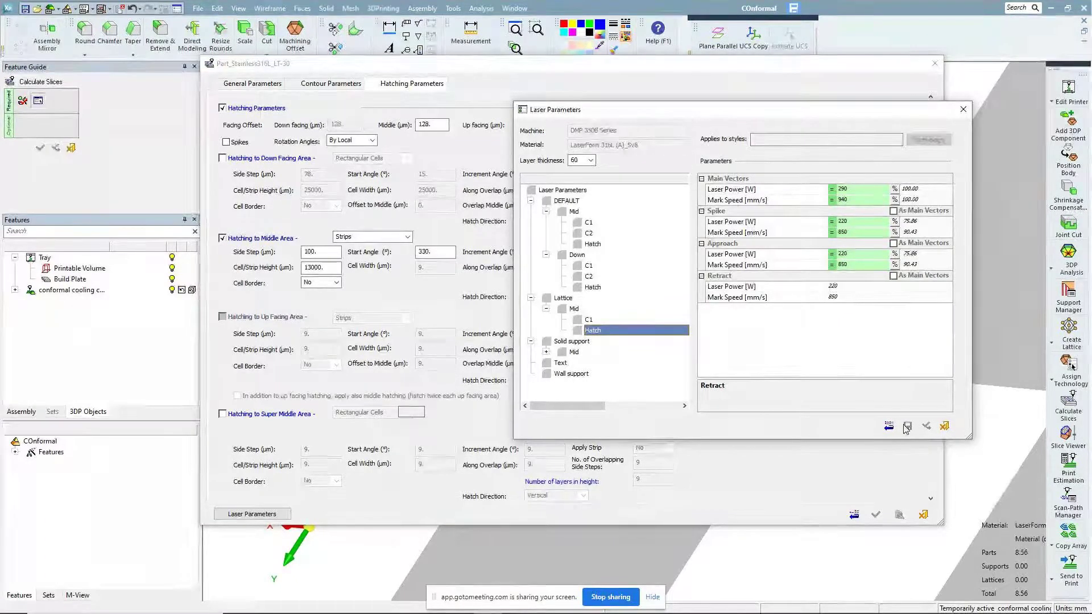
Close the laser parameters, the Part_Stainless316L_LT-30 settings and the Objects Slicing dialog without saving
click(944, 427)
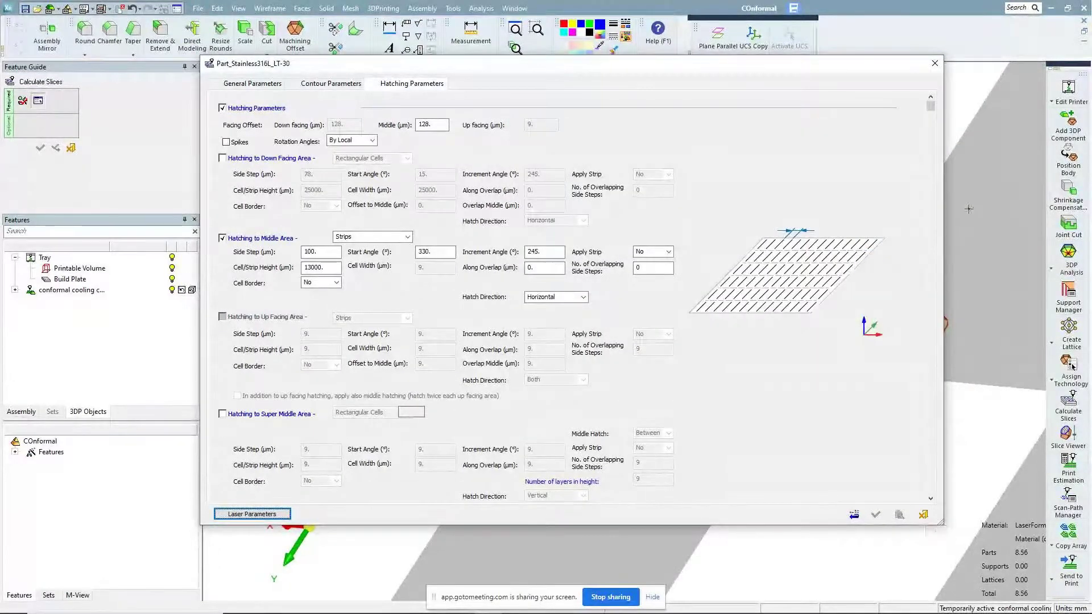
click(934, 63)
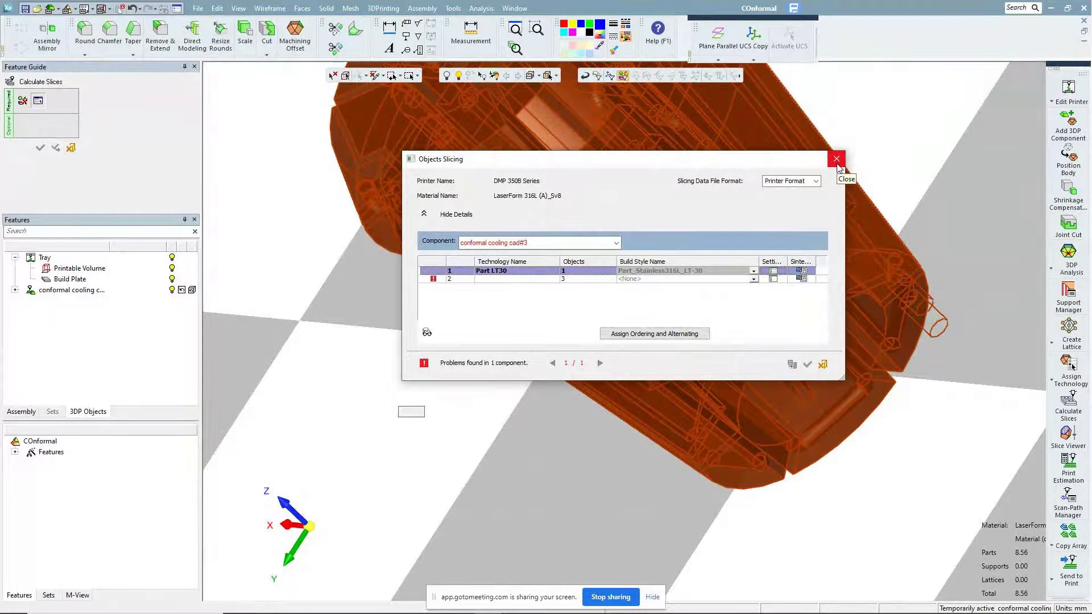
click(836, 161)
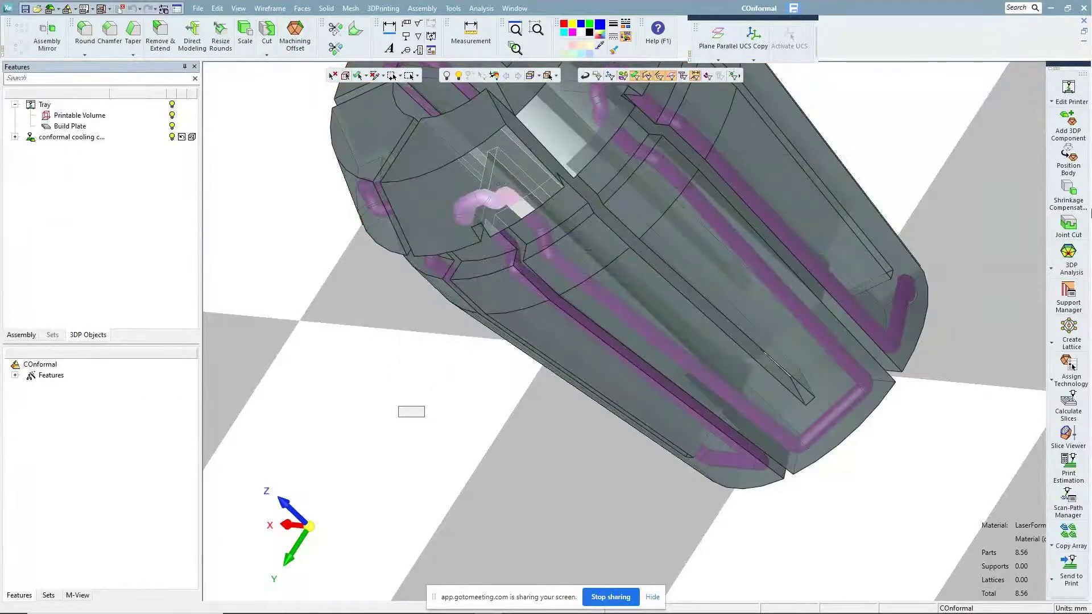
Restart Calculate Slices for the component and open the settings of the Part LT30 technology's build style
click(1066, 404)
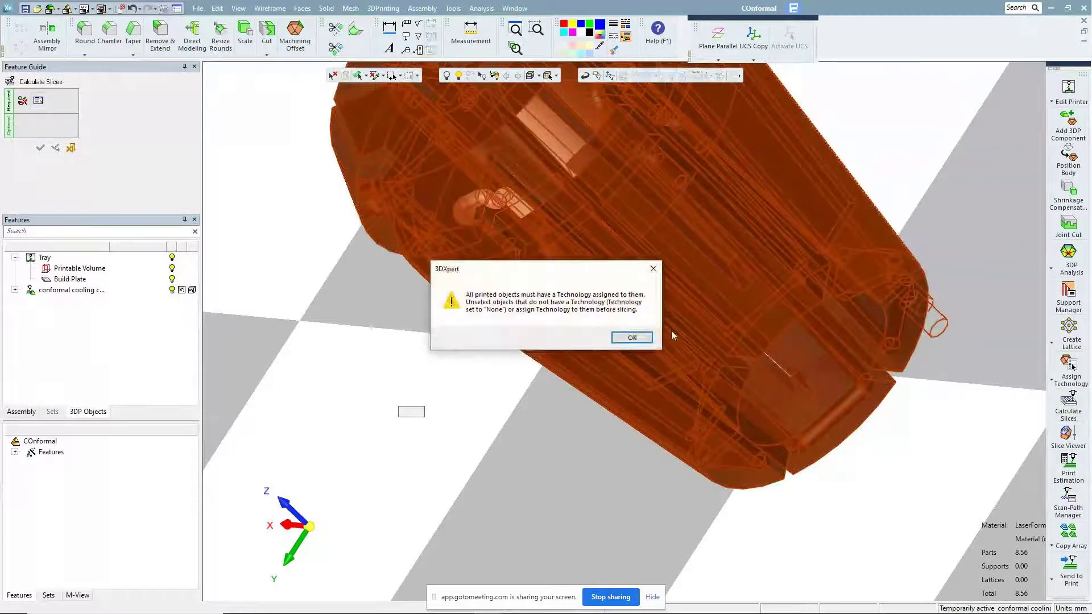
click(630, 337)
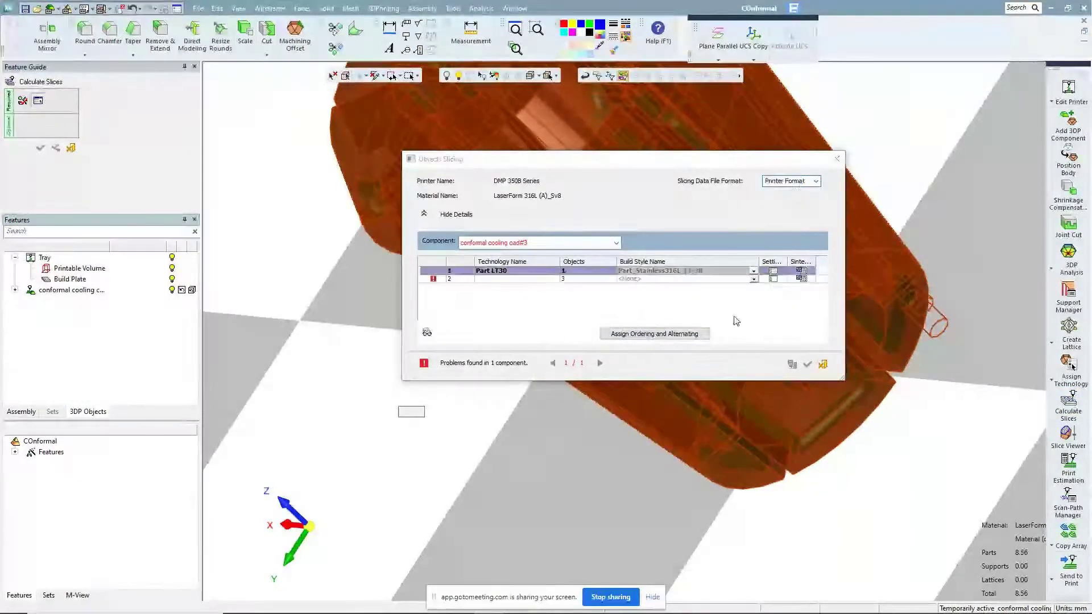
click(774, 272)
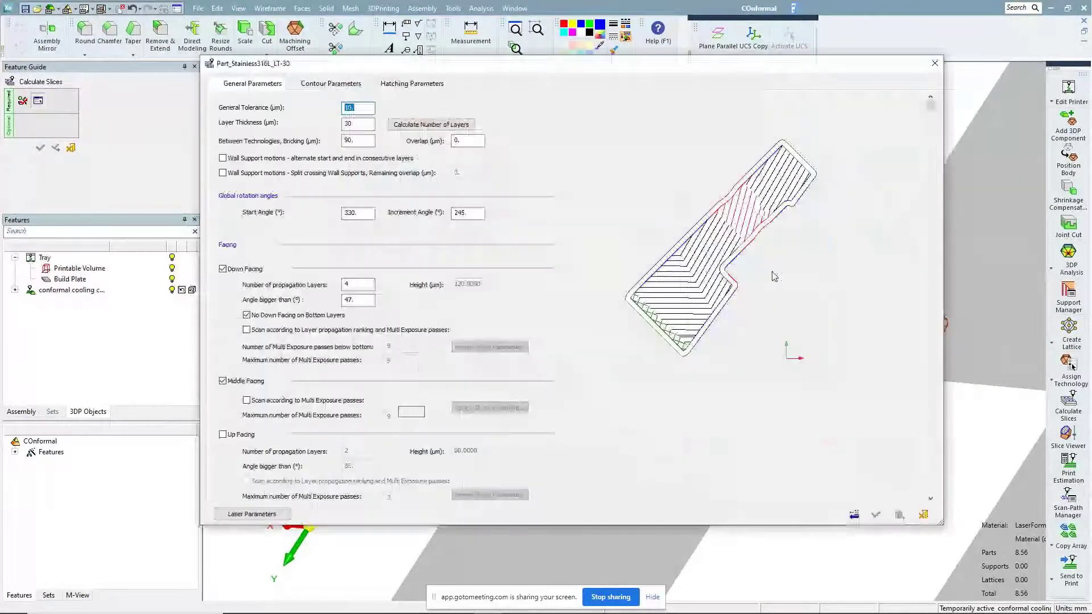
Review the general, contour and hatching parameters of Part_Stainless316L_LT-30, leaving the settings and the slicing dialog without changes
click(414, 86)
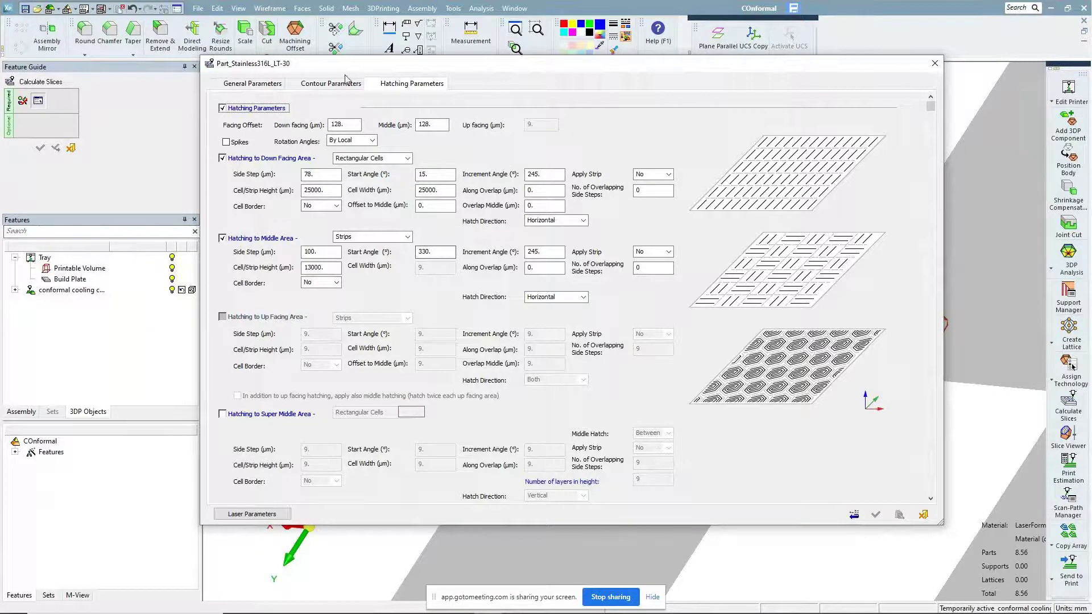
click(313, 84)
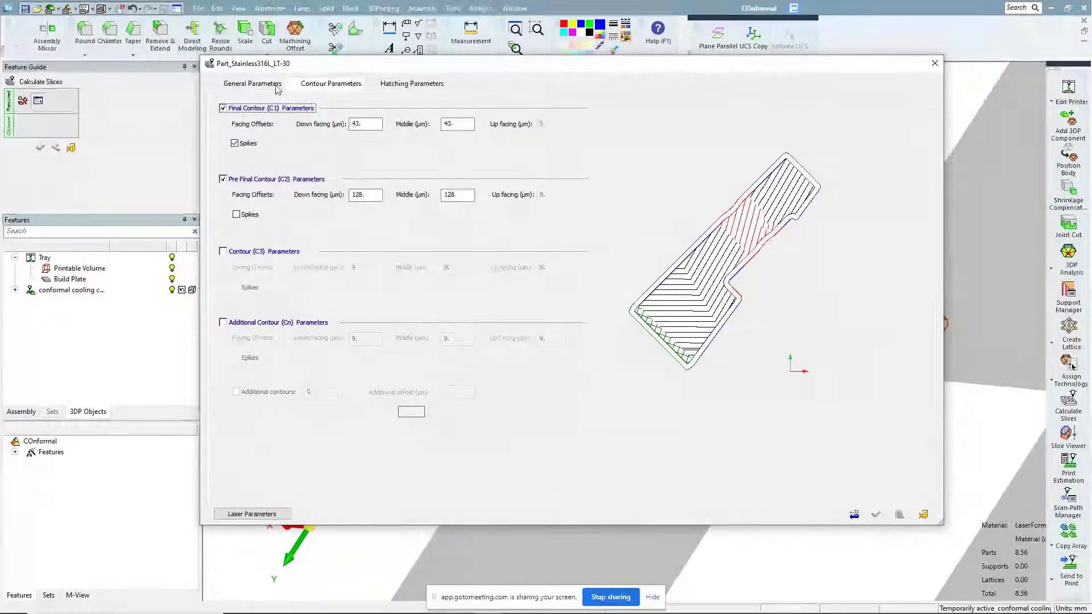
key(ctrl+shift+Tab)
click(391, 86)
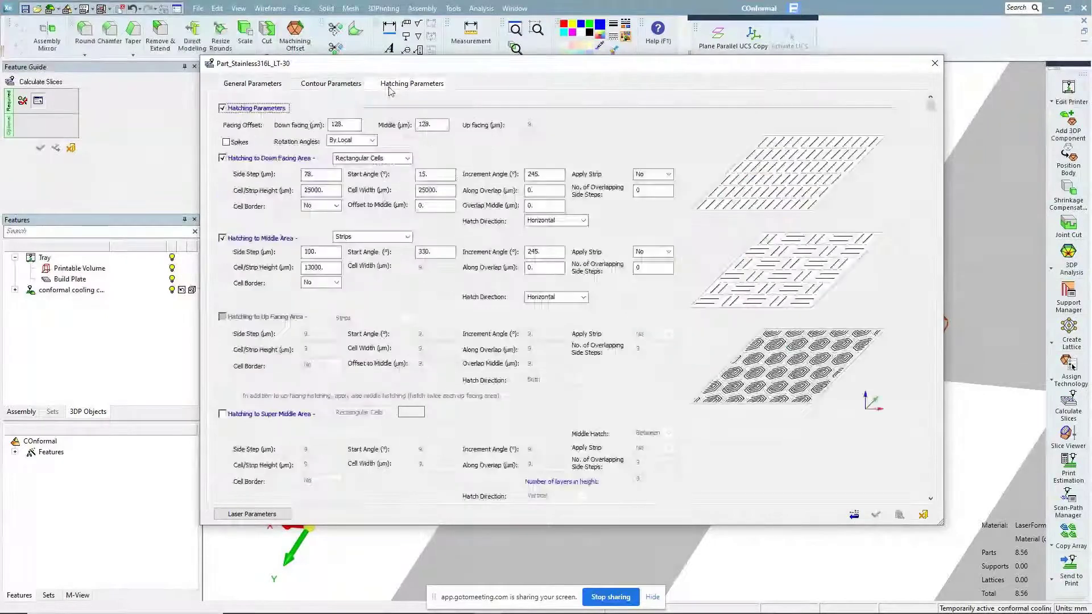
key(ctrl+shift+Tab)
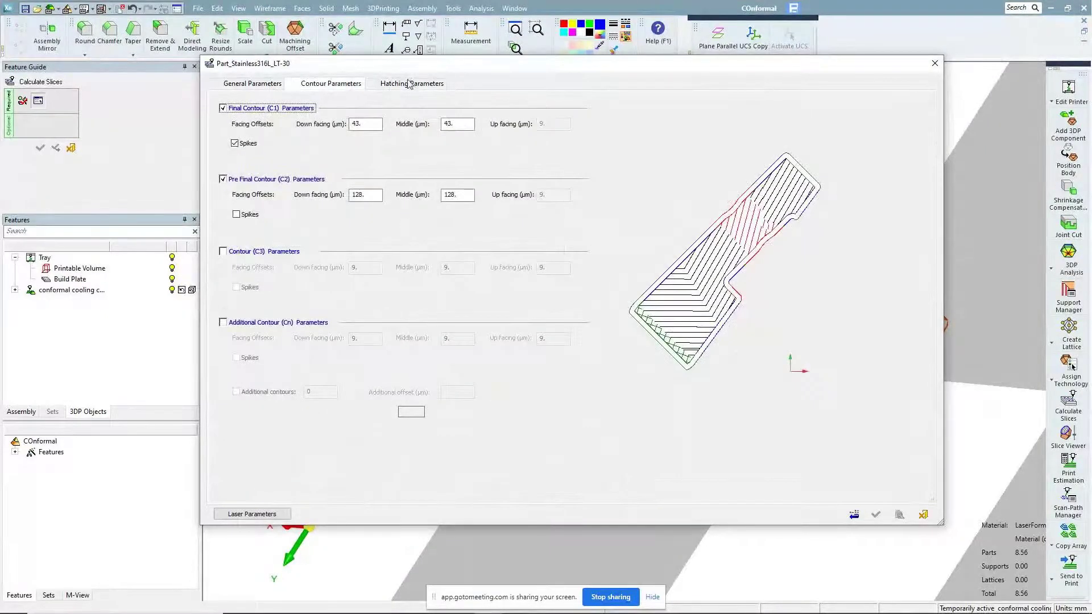
click(390, 86)
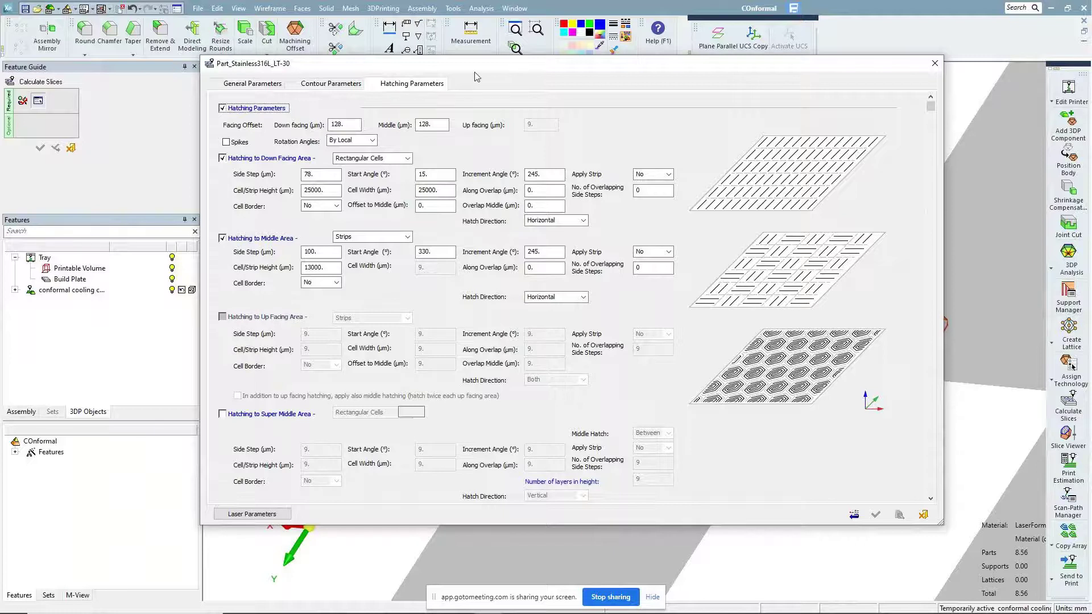
click(313, 84)
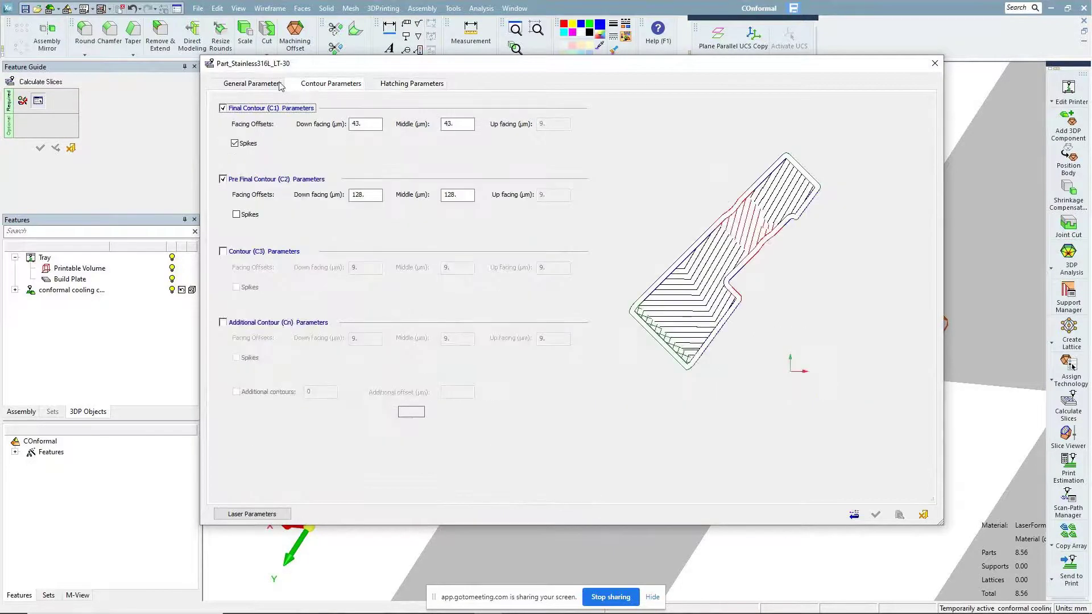
click(251, 83)
click(407, 85)
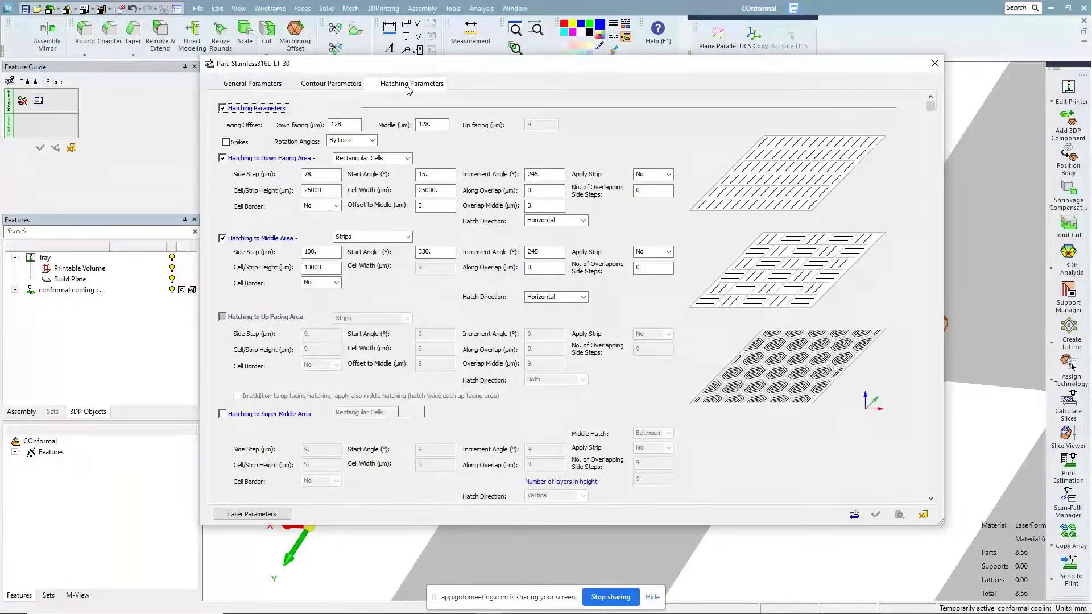
click(922, 515)
click(823, 364)
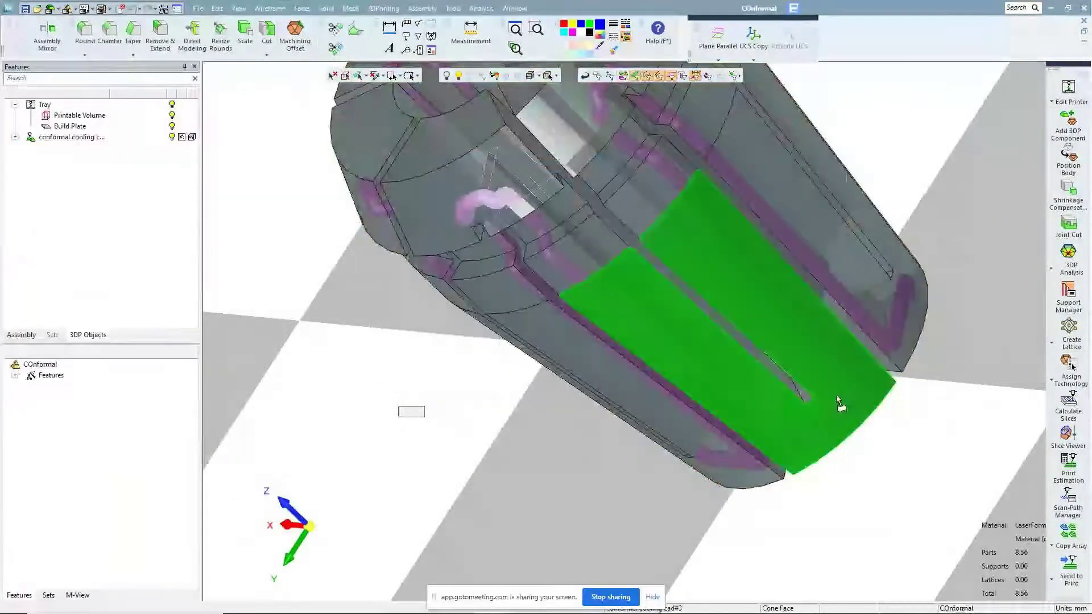
Start a linear Copy Array of the conformal cooling part on the build plate
click(1068, 556)
click(1053, 545)
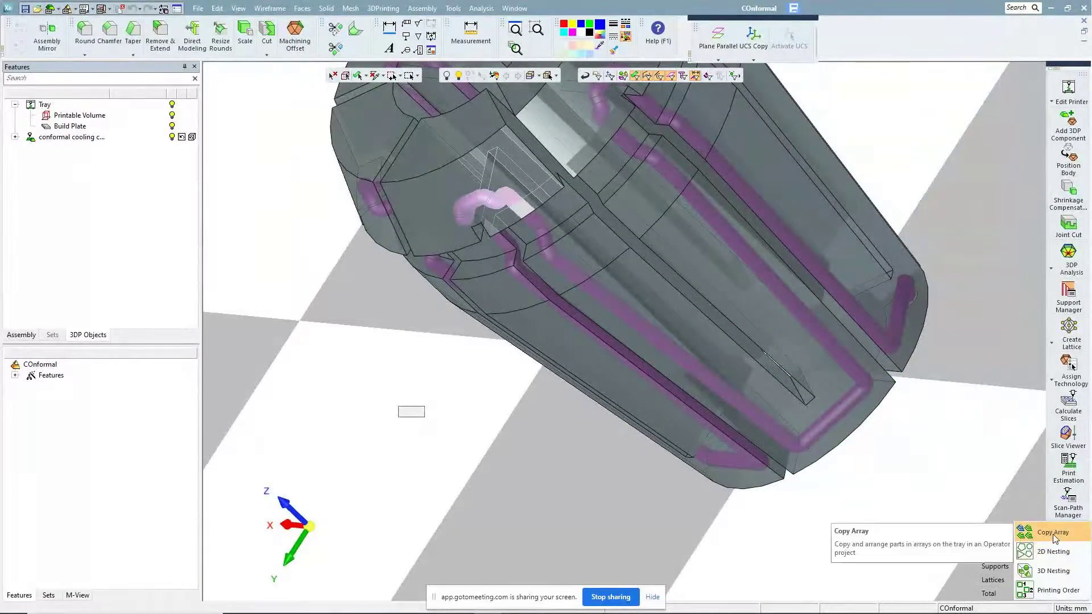
click(1051, 535)
middle_drag(732, 292, 628, 287)
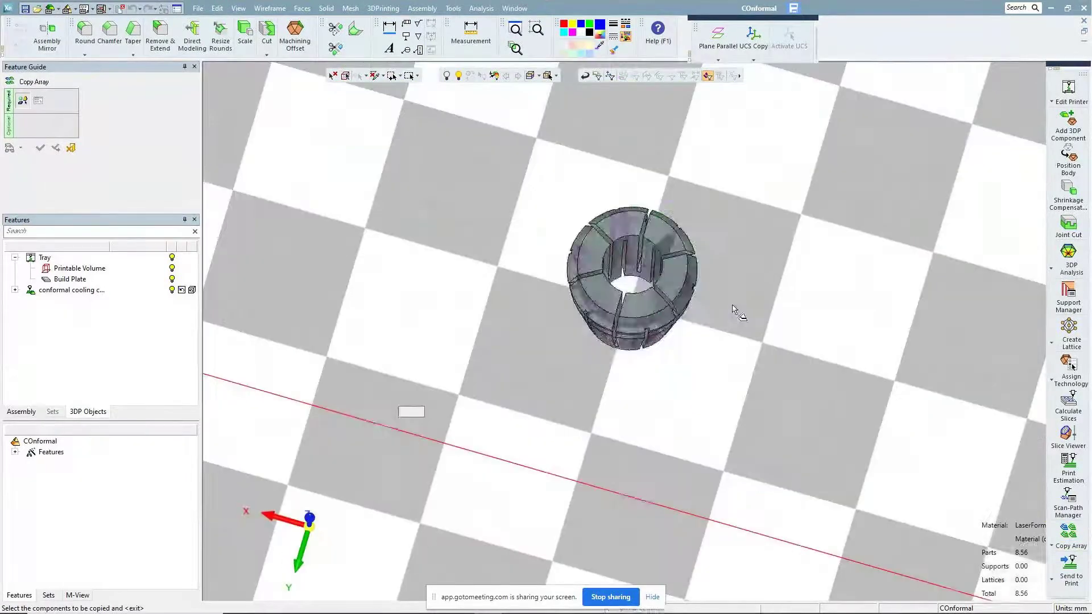
click(629, 286)
middle_click(767, 259)
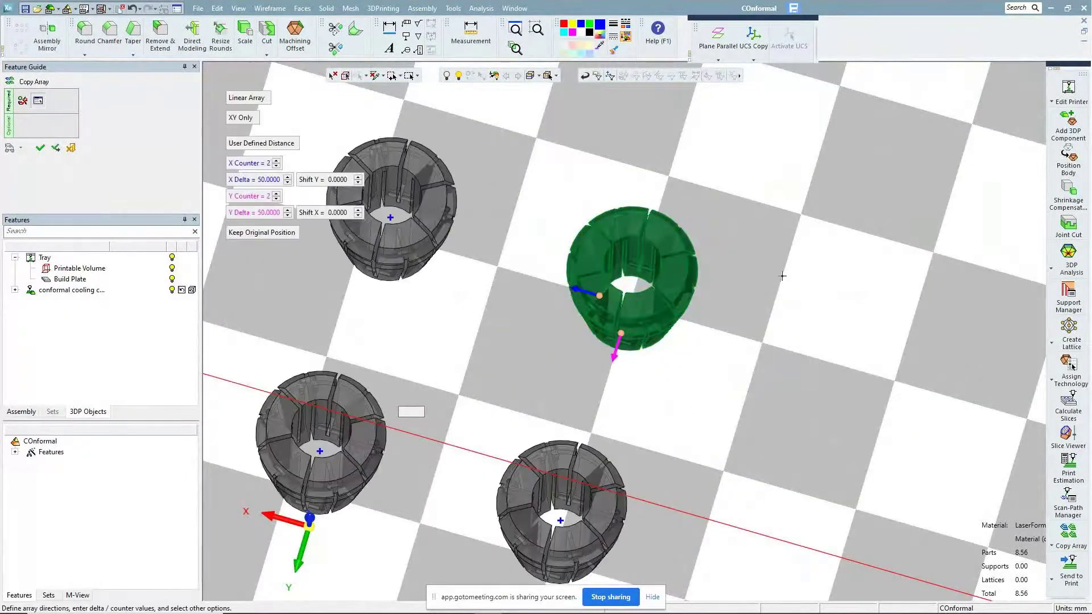
Try an array with an X counter of 5 and a Y counter of 4, and cancel the array
click(276, 194)
click(276, 194)
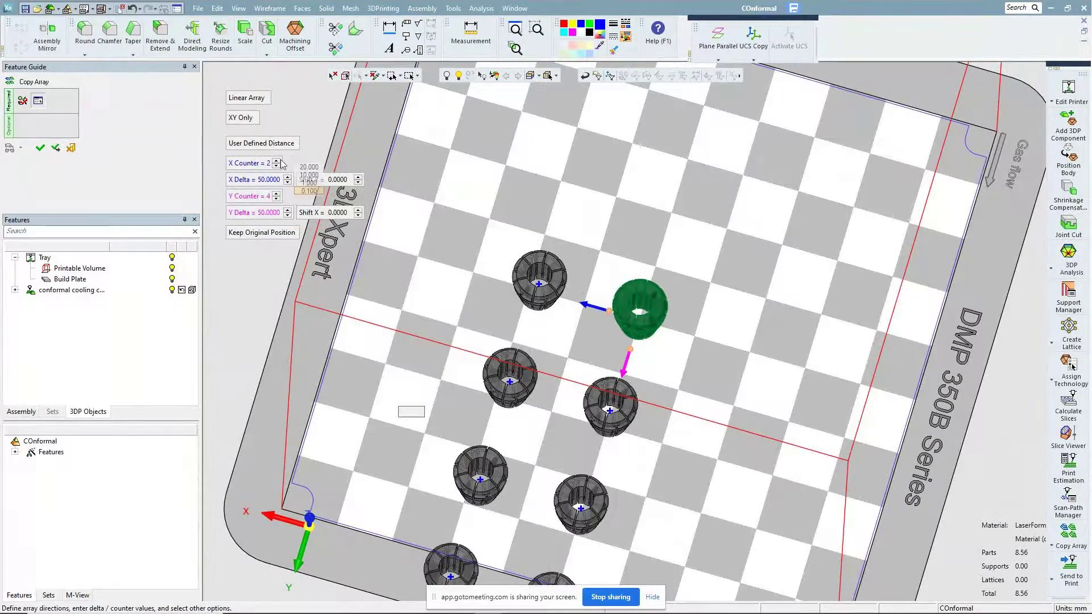
double_click(277, 160)
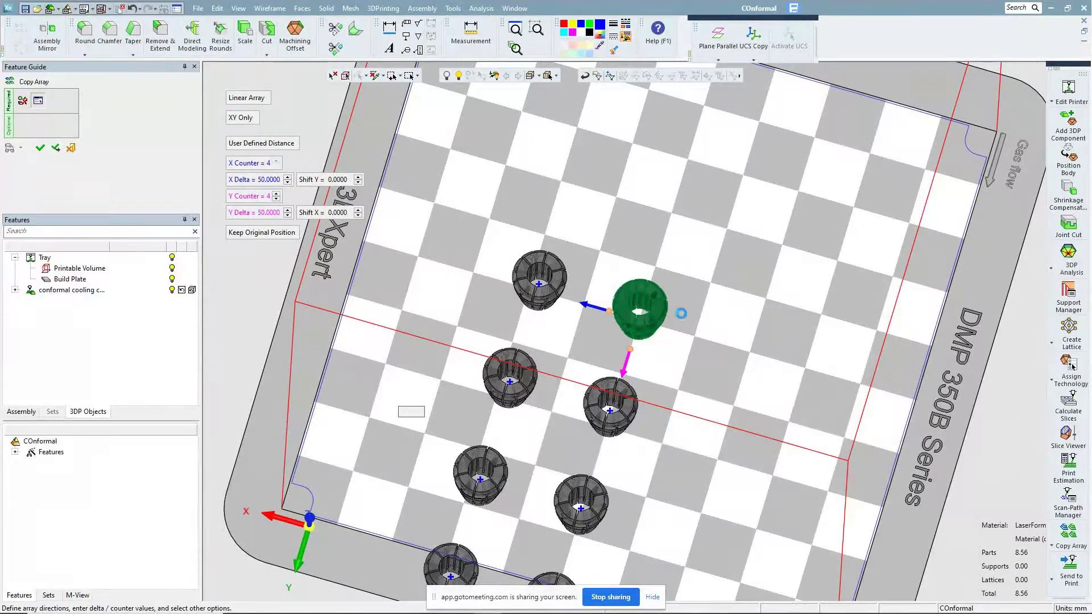
click(277, 161)
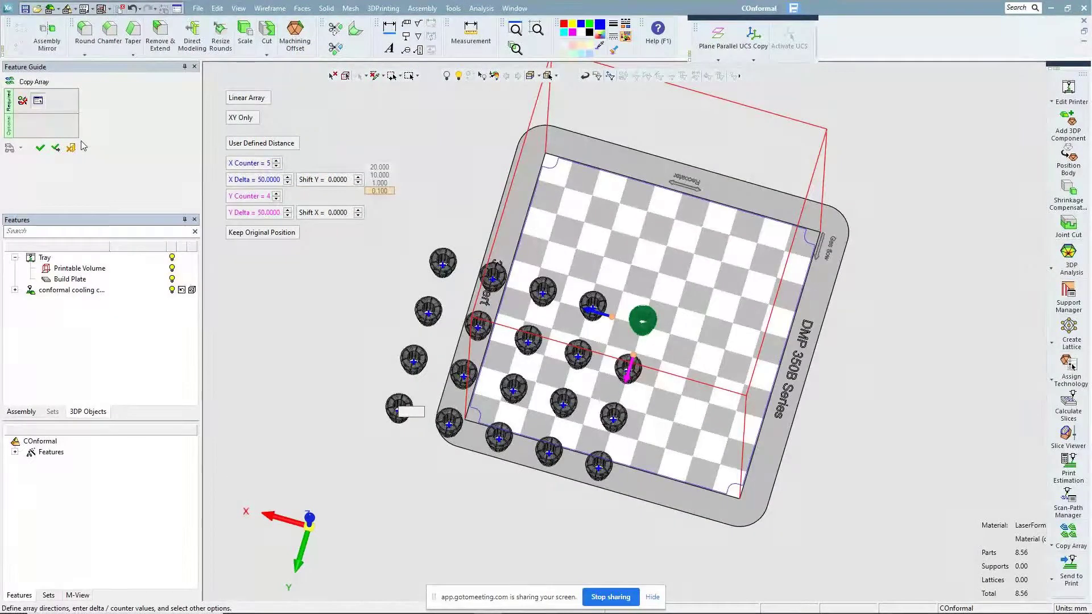
click(70, 148)
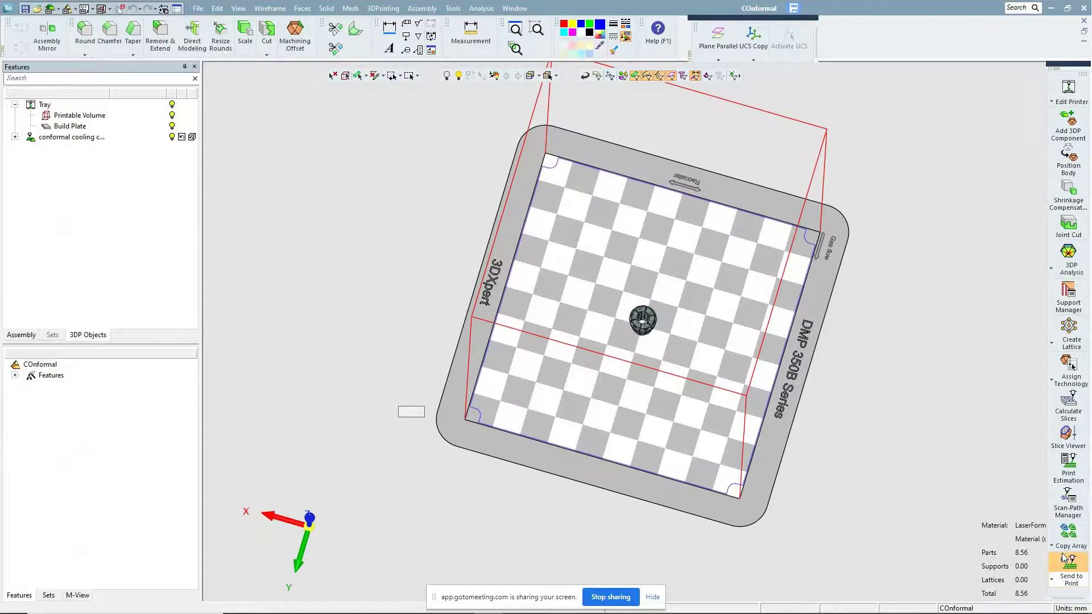
Calculate a 2D nesting of the part with minimal distance 2, rotation along Z allowed and the maximum quantity
click(1063, 543)
click(1063, 550)
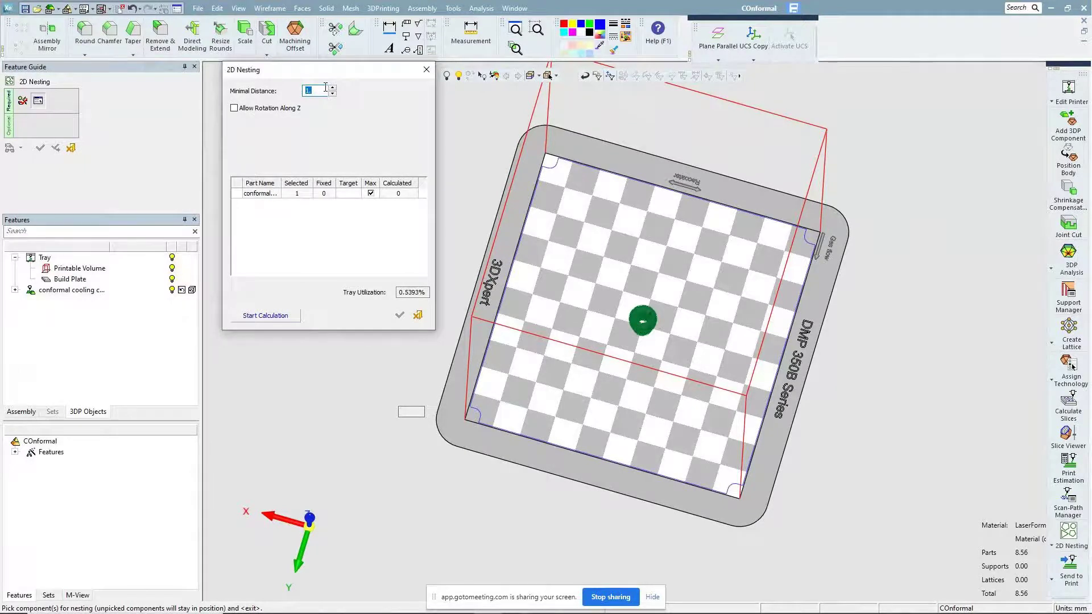
text(2)
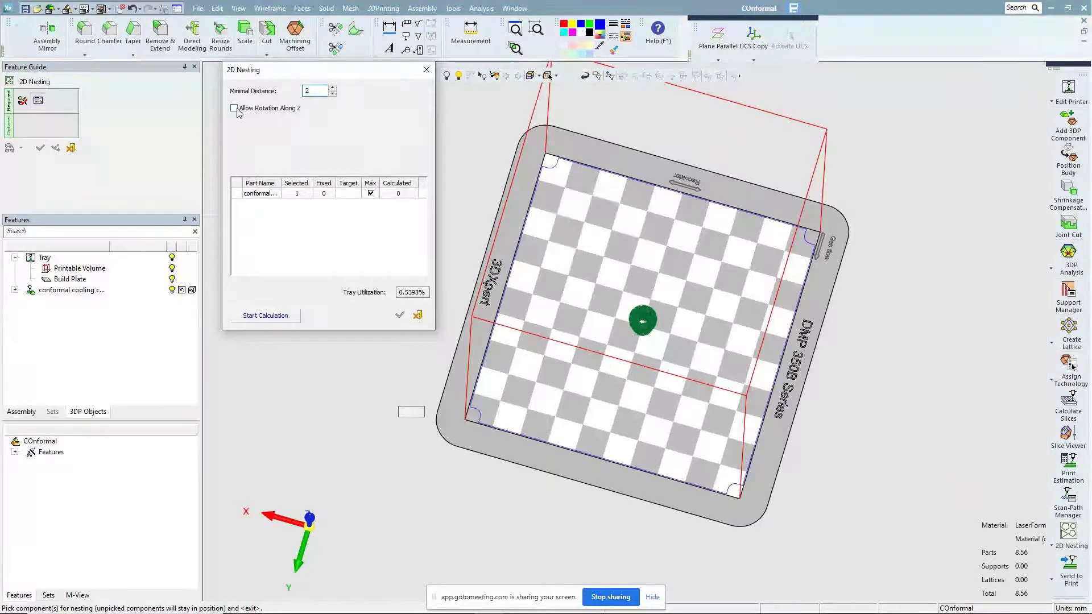
click(233, 108)
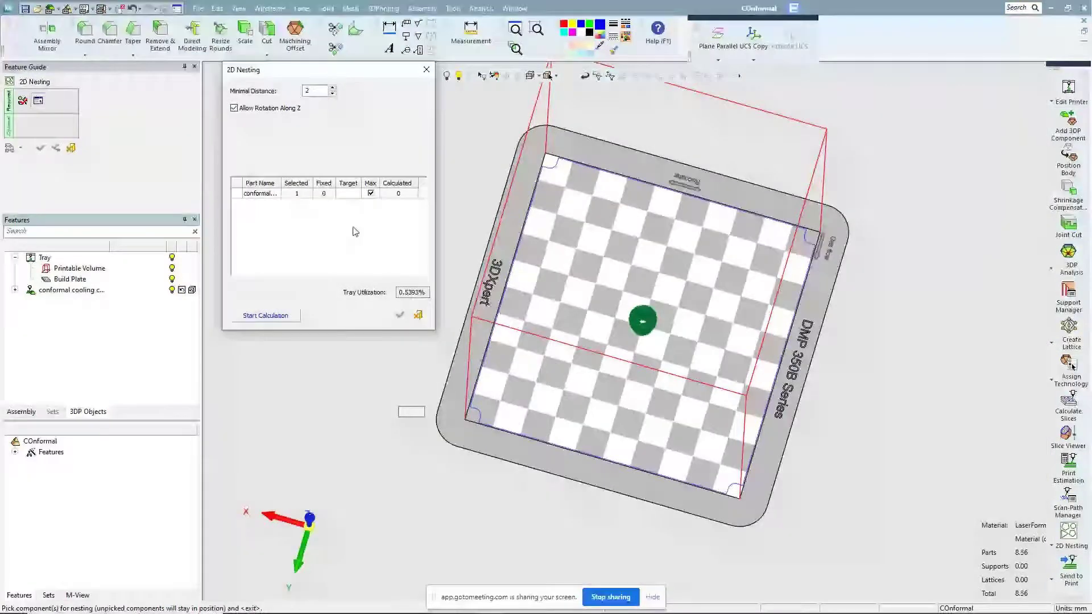
click(370, 194)
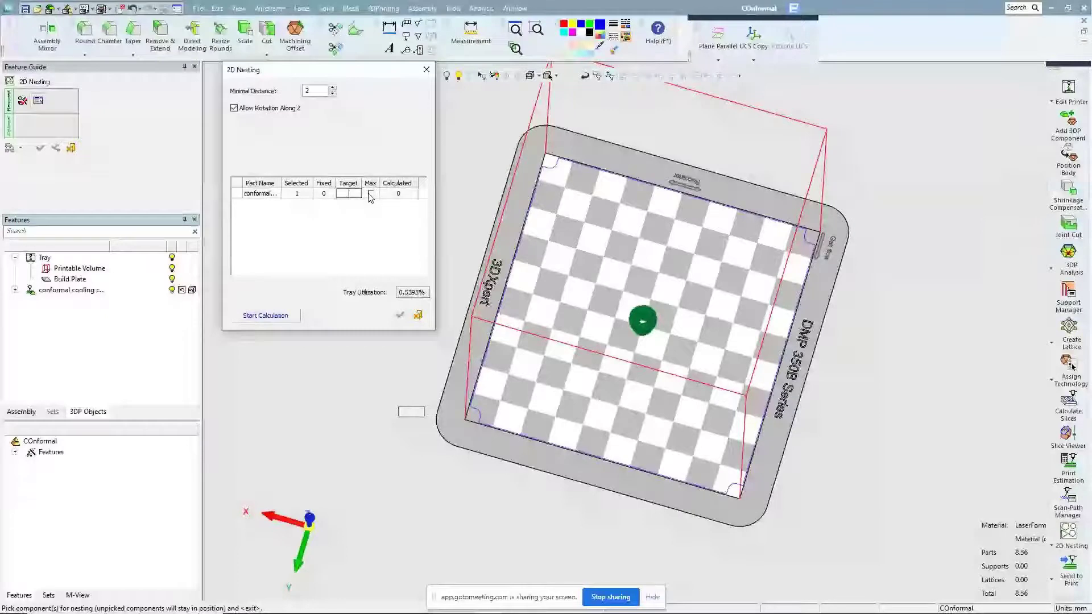
click(371, 194)
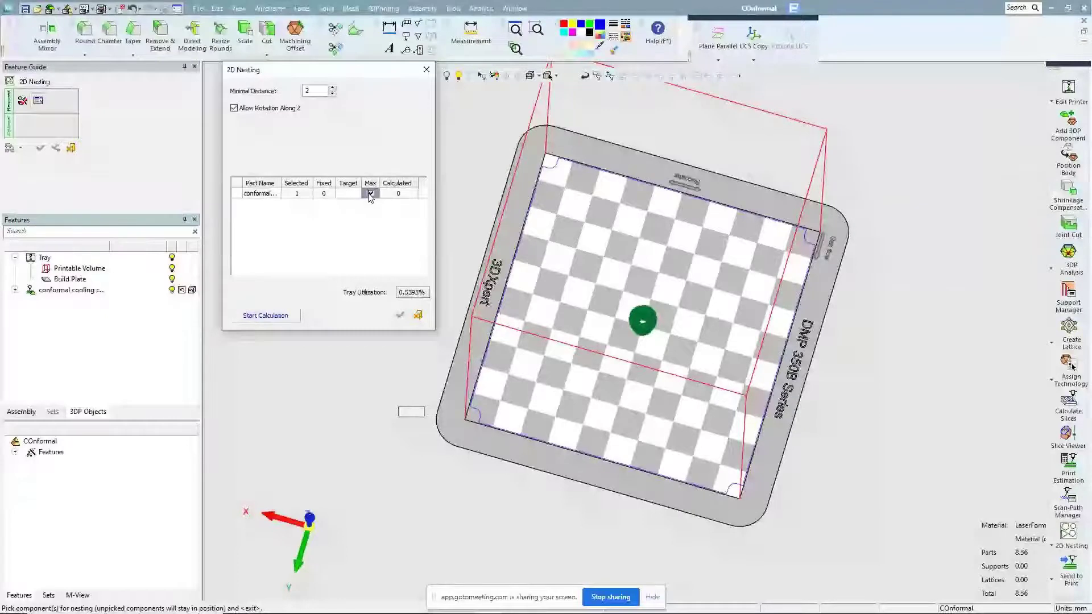
click(276, 316)
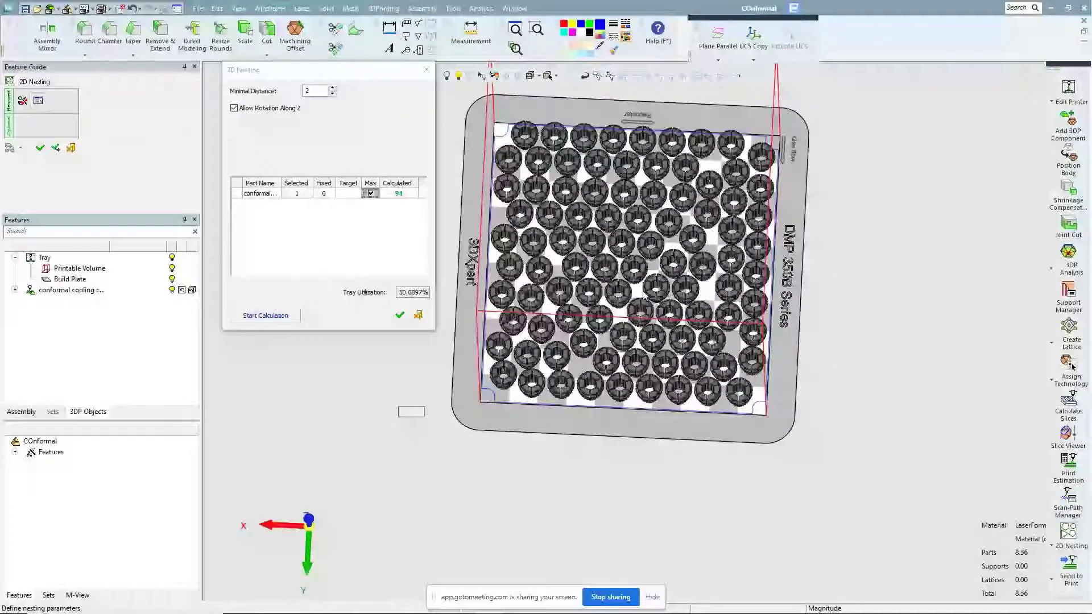
Switch to the presentation and advance from the Process Parameter slide to the closing Questions slide
key(Return)
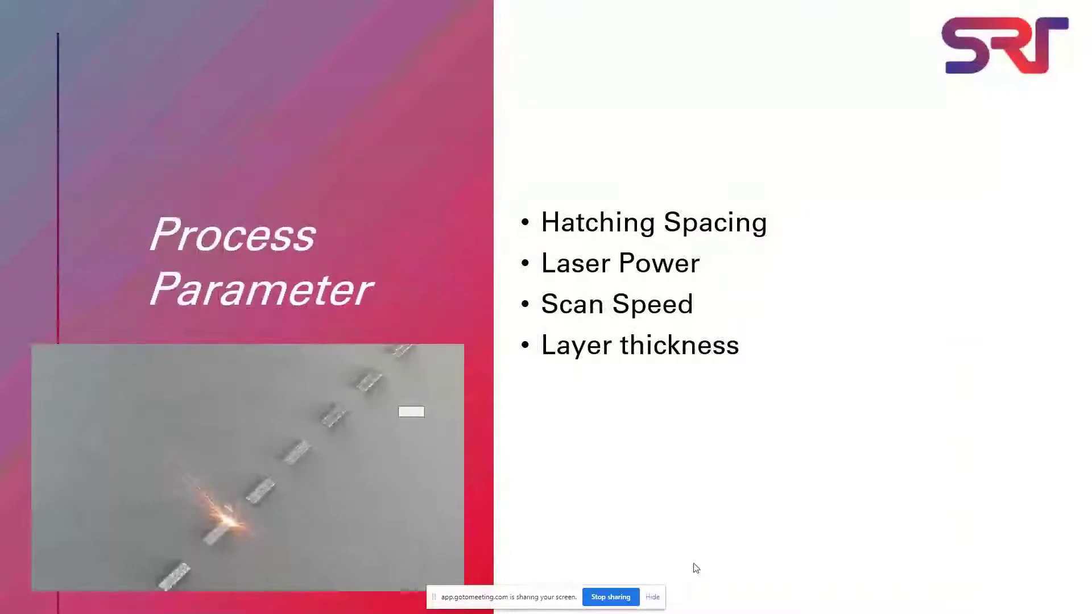
key(Right)
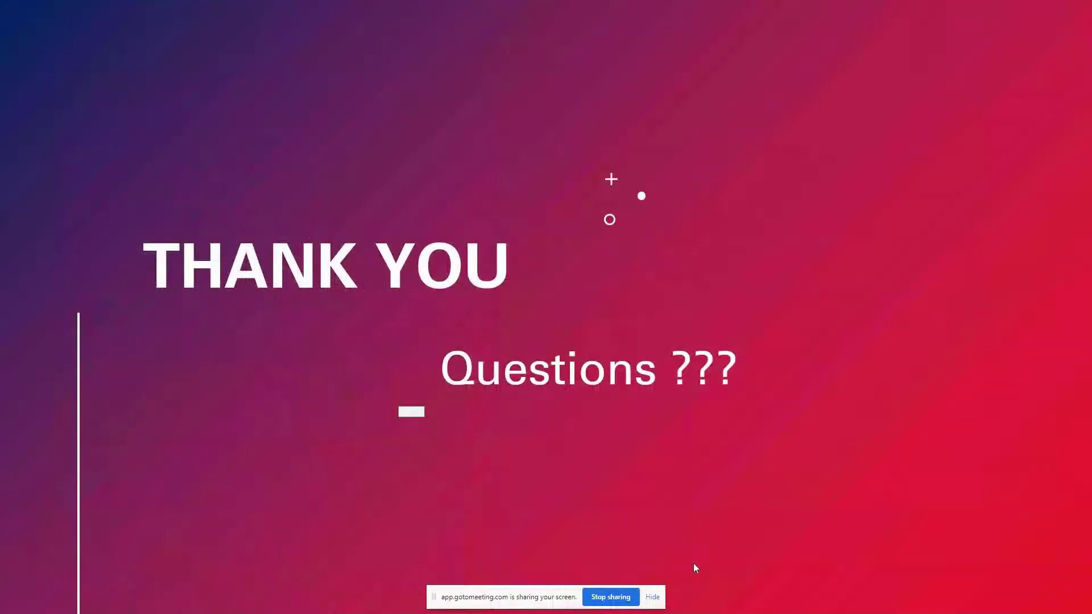